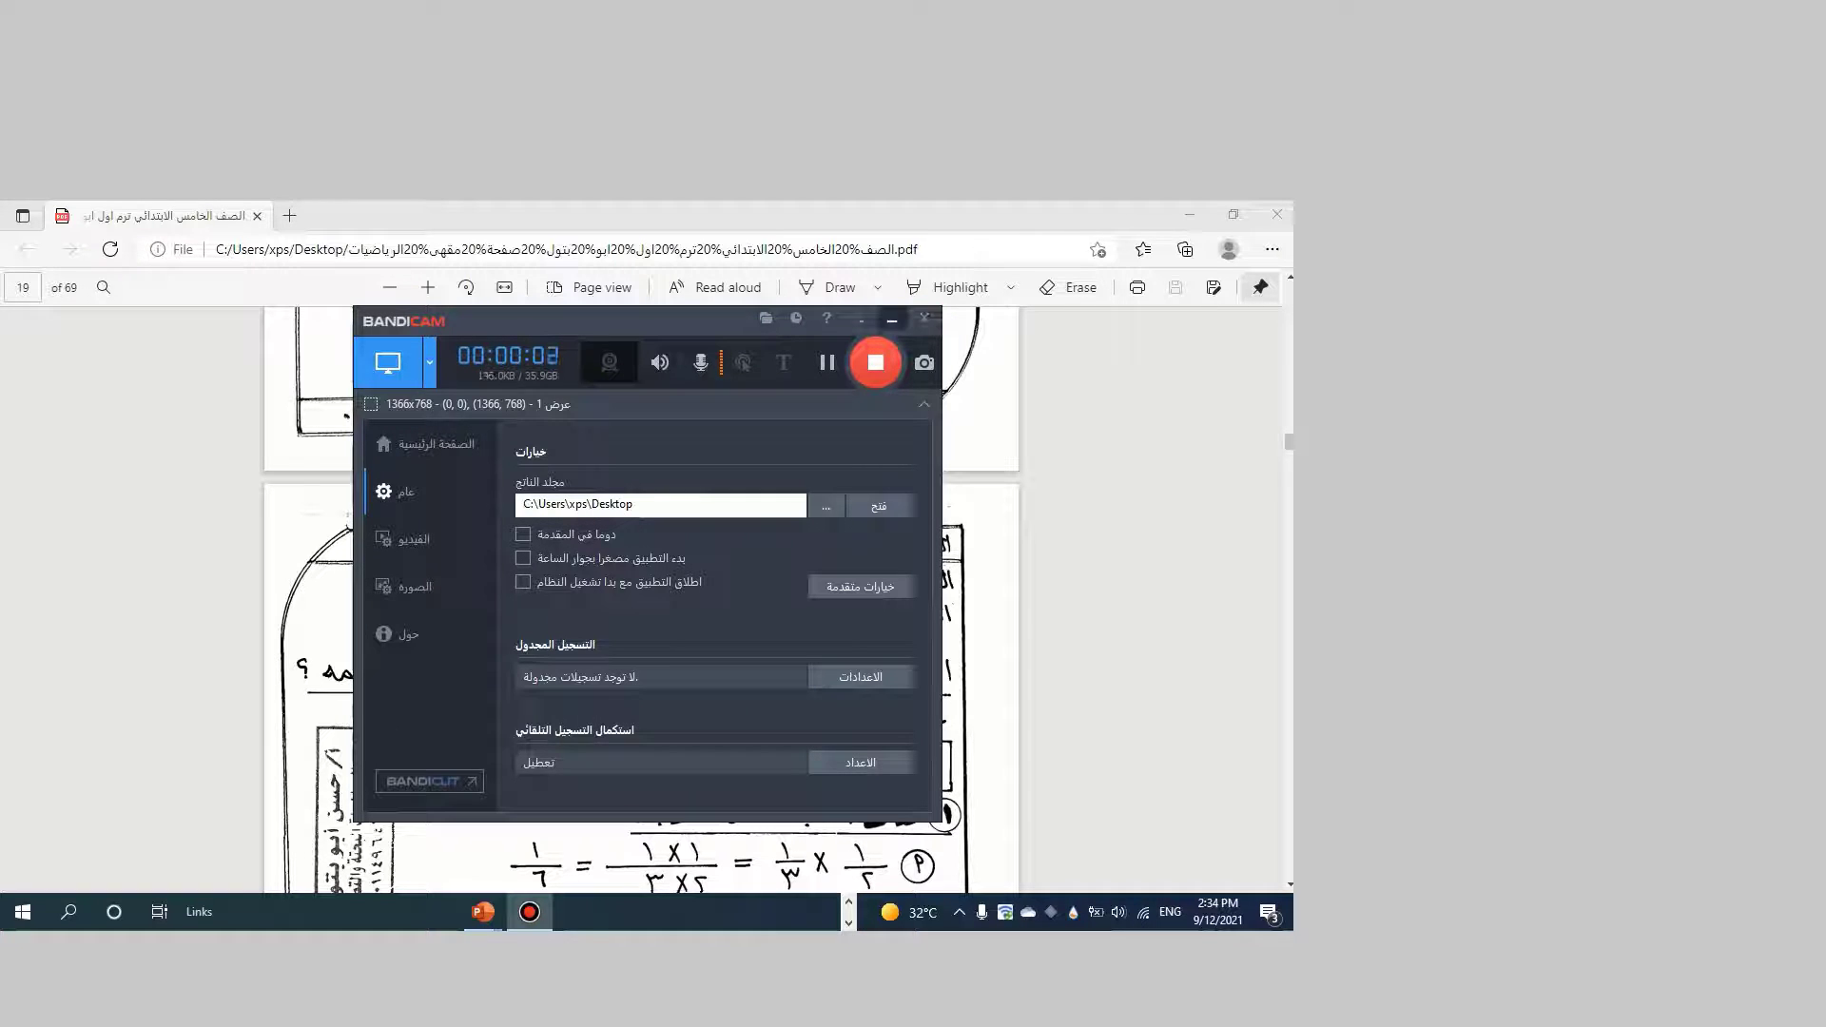
left_click(924, 319)
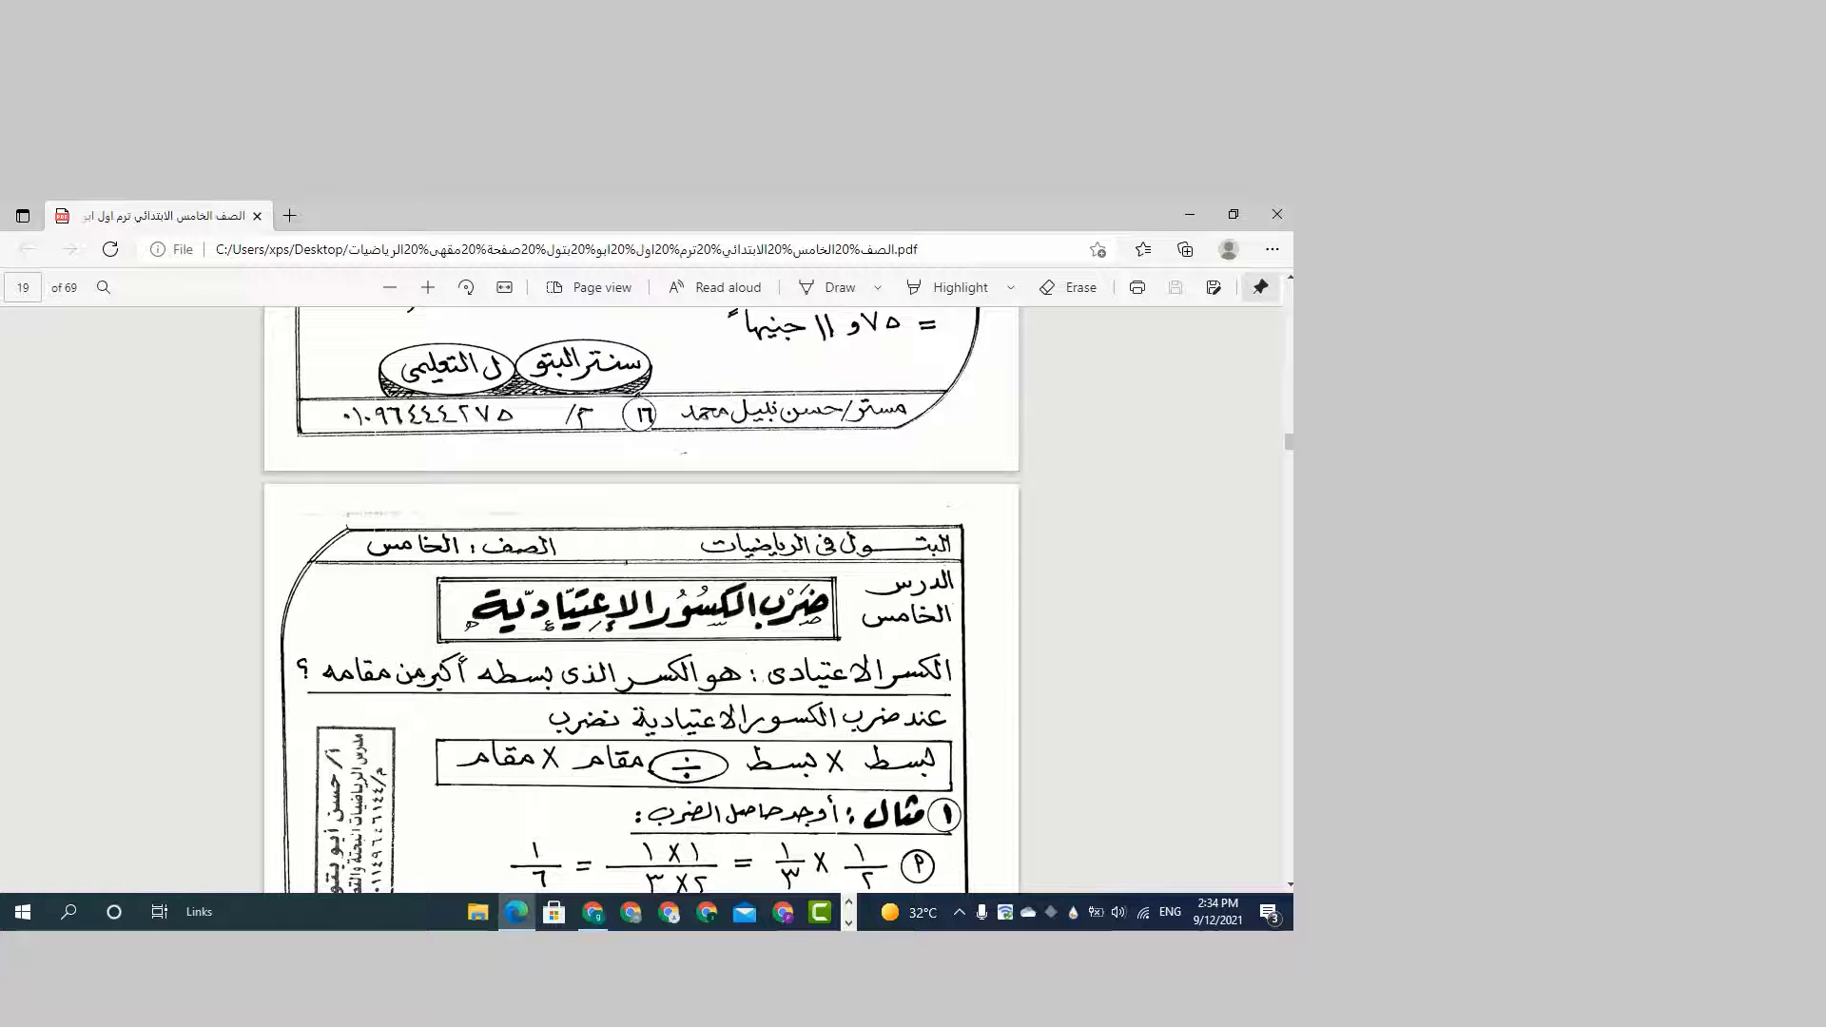
scroll(641, 599, "down", 5)
scroll(640, 599, "up", 1)
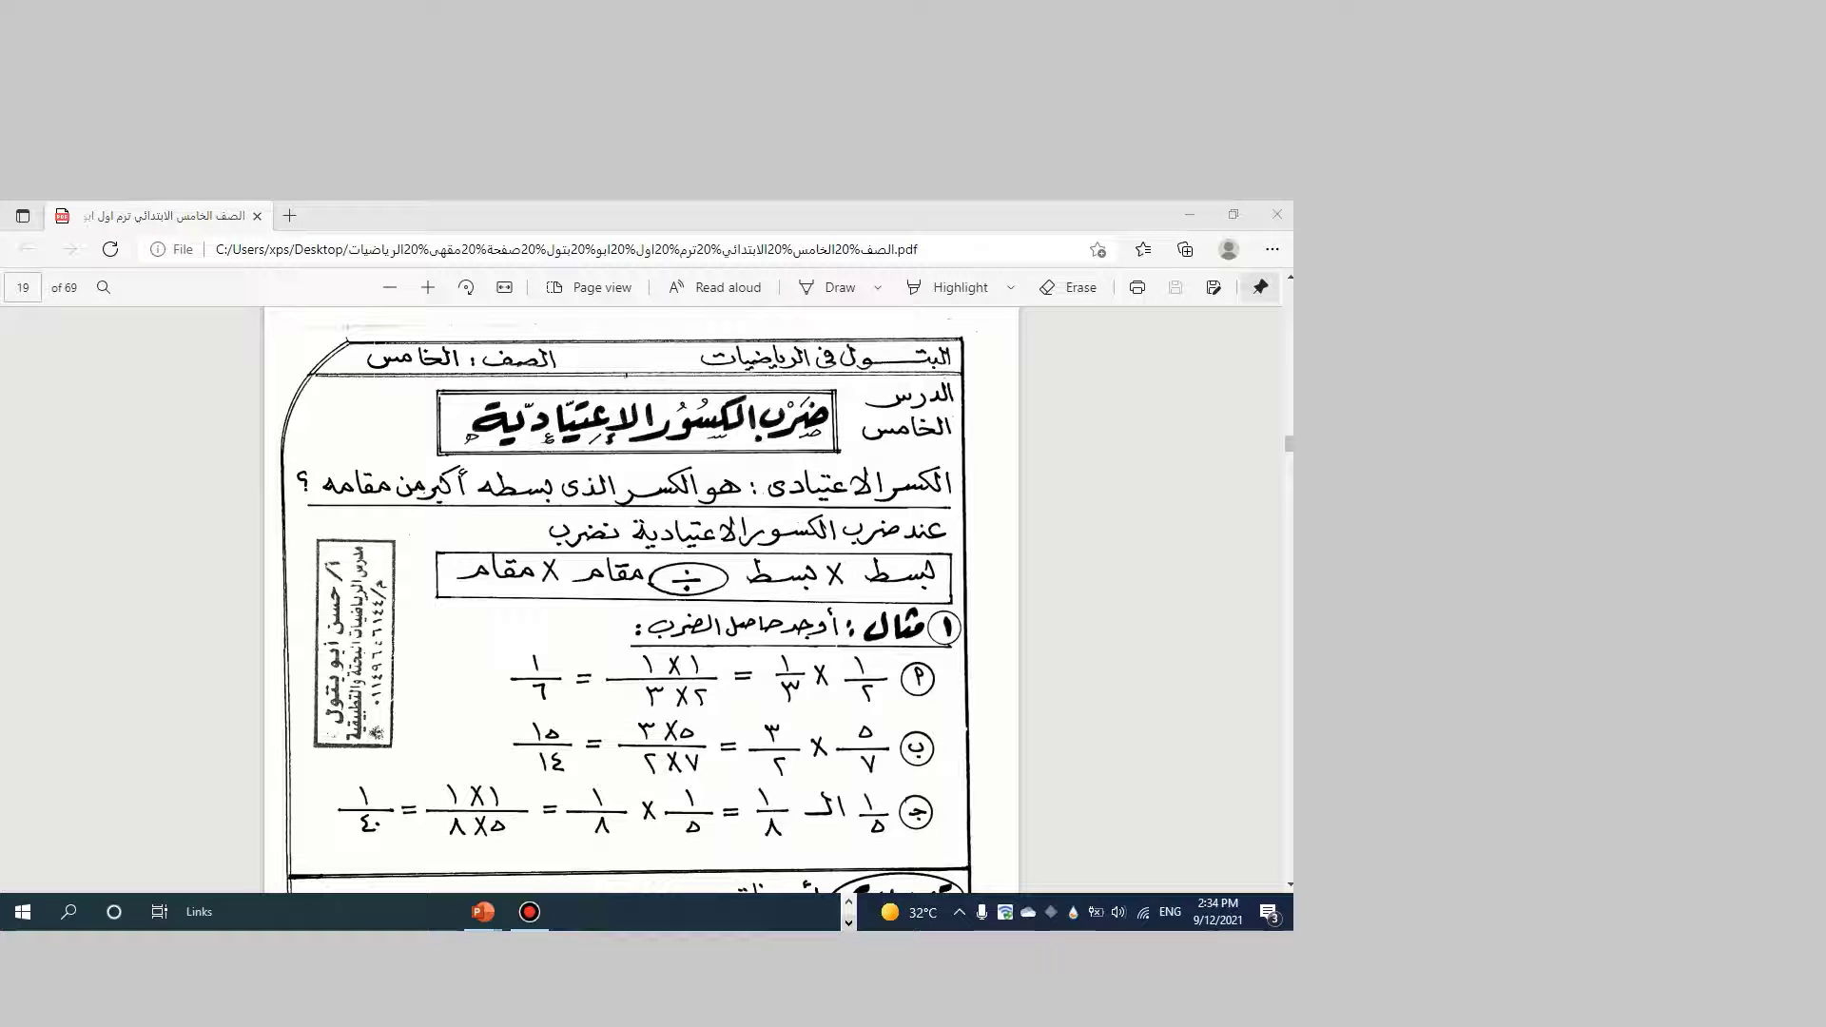
left_click(529, 912)
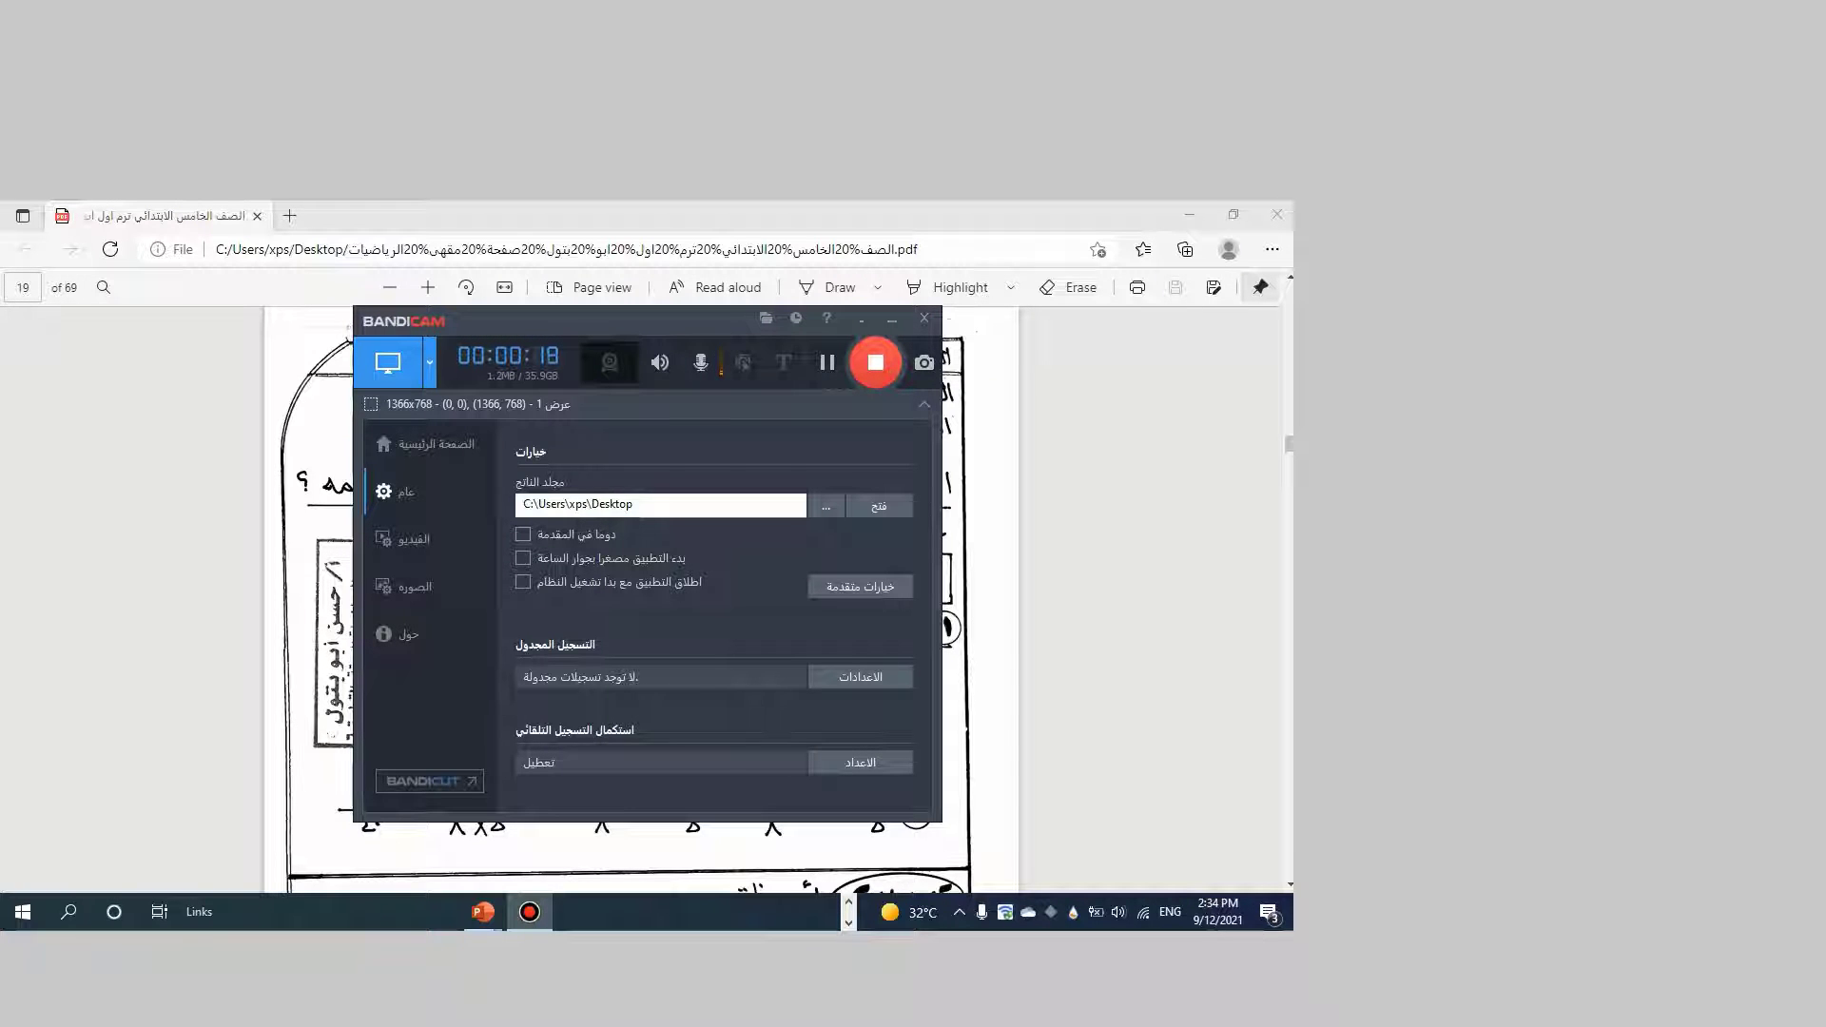
Browse the recording-mode list and check the output folder without changing anything
left_click(427, 363)
mouse_move(456, 568)
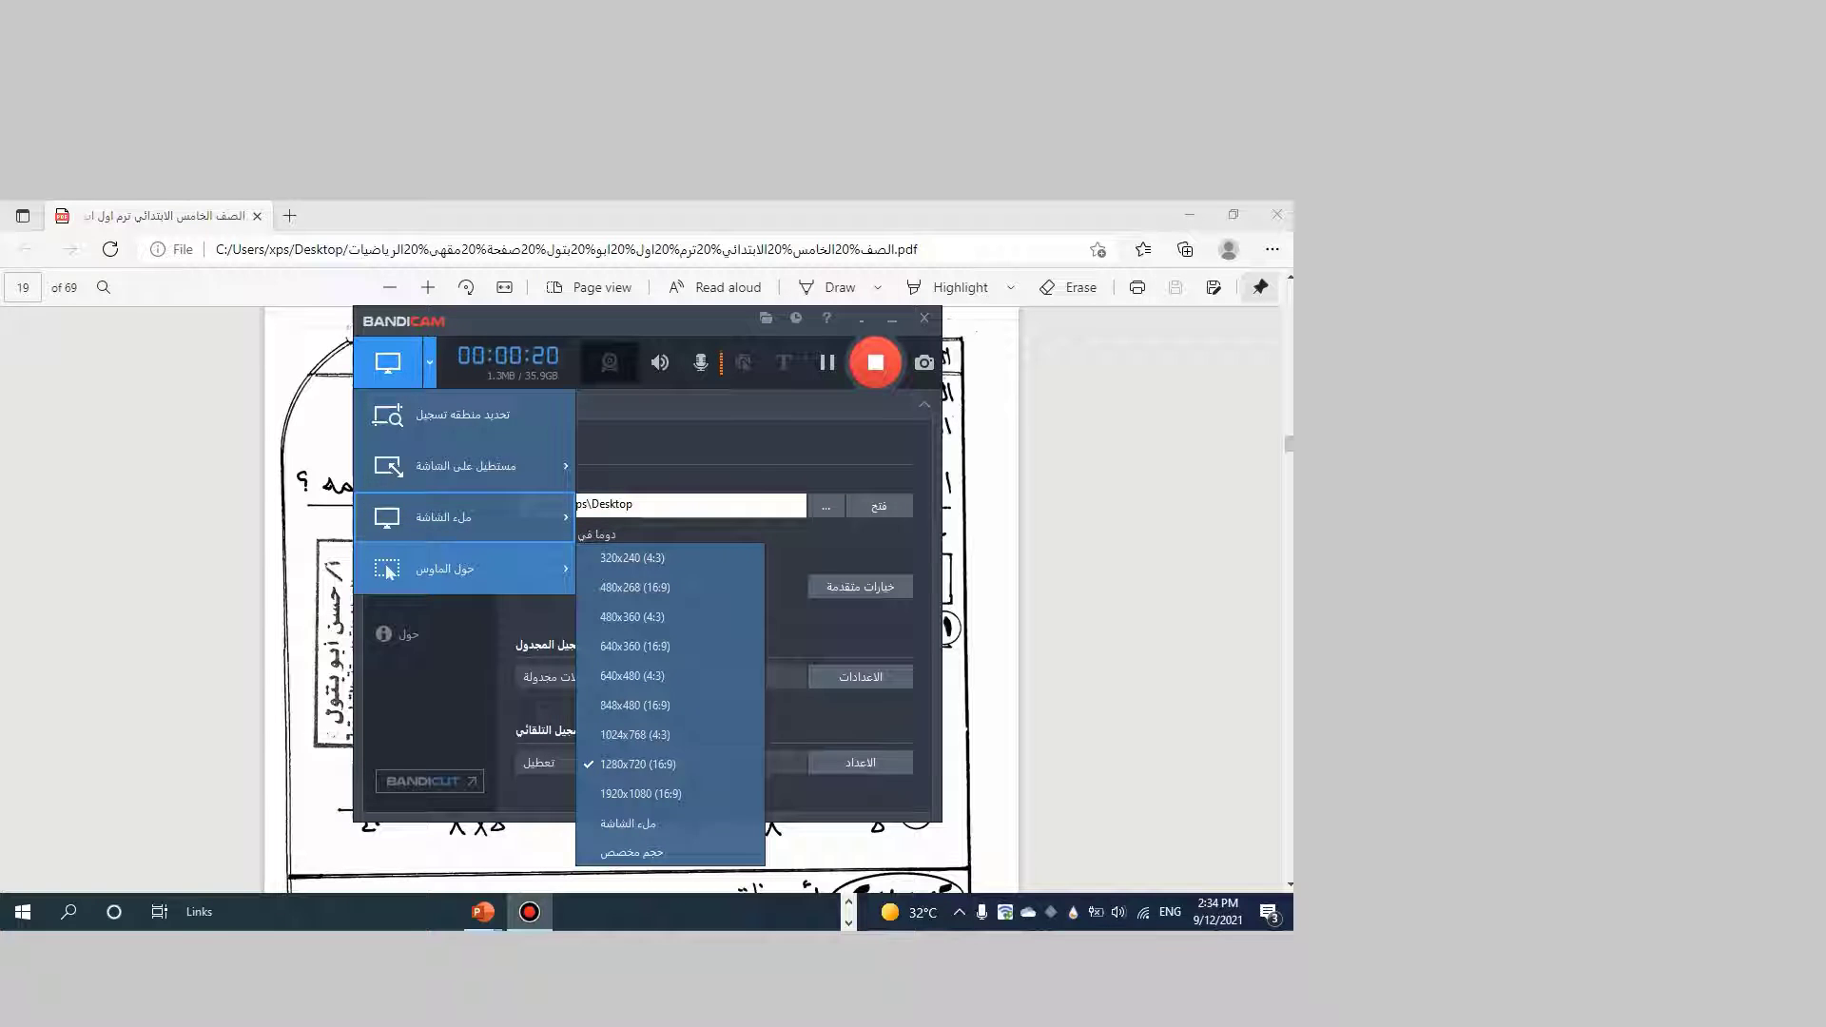
key("Escape")
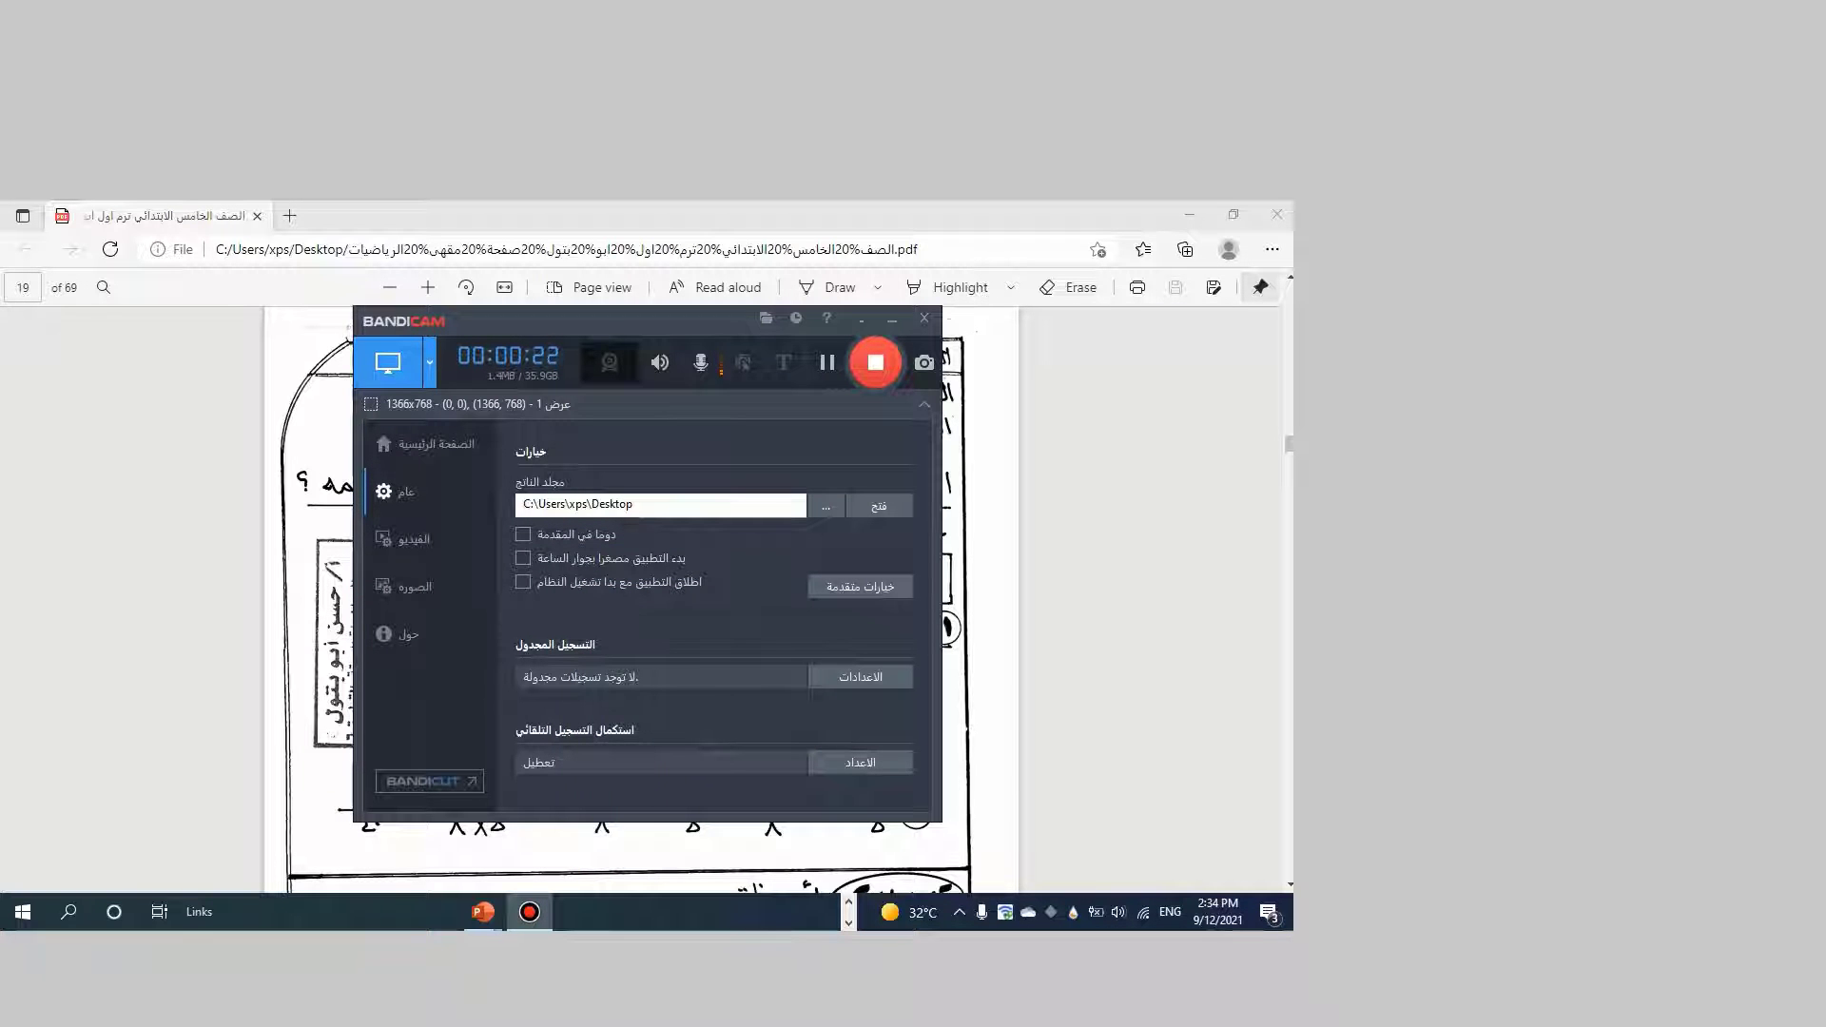
left_click(878, 506)
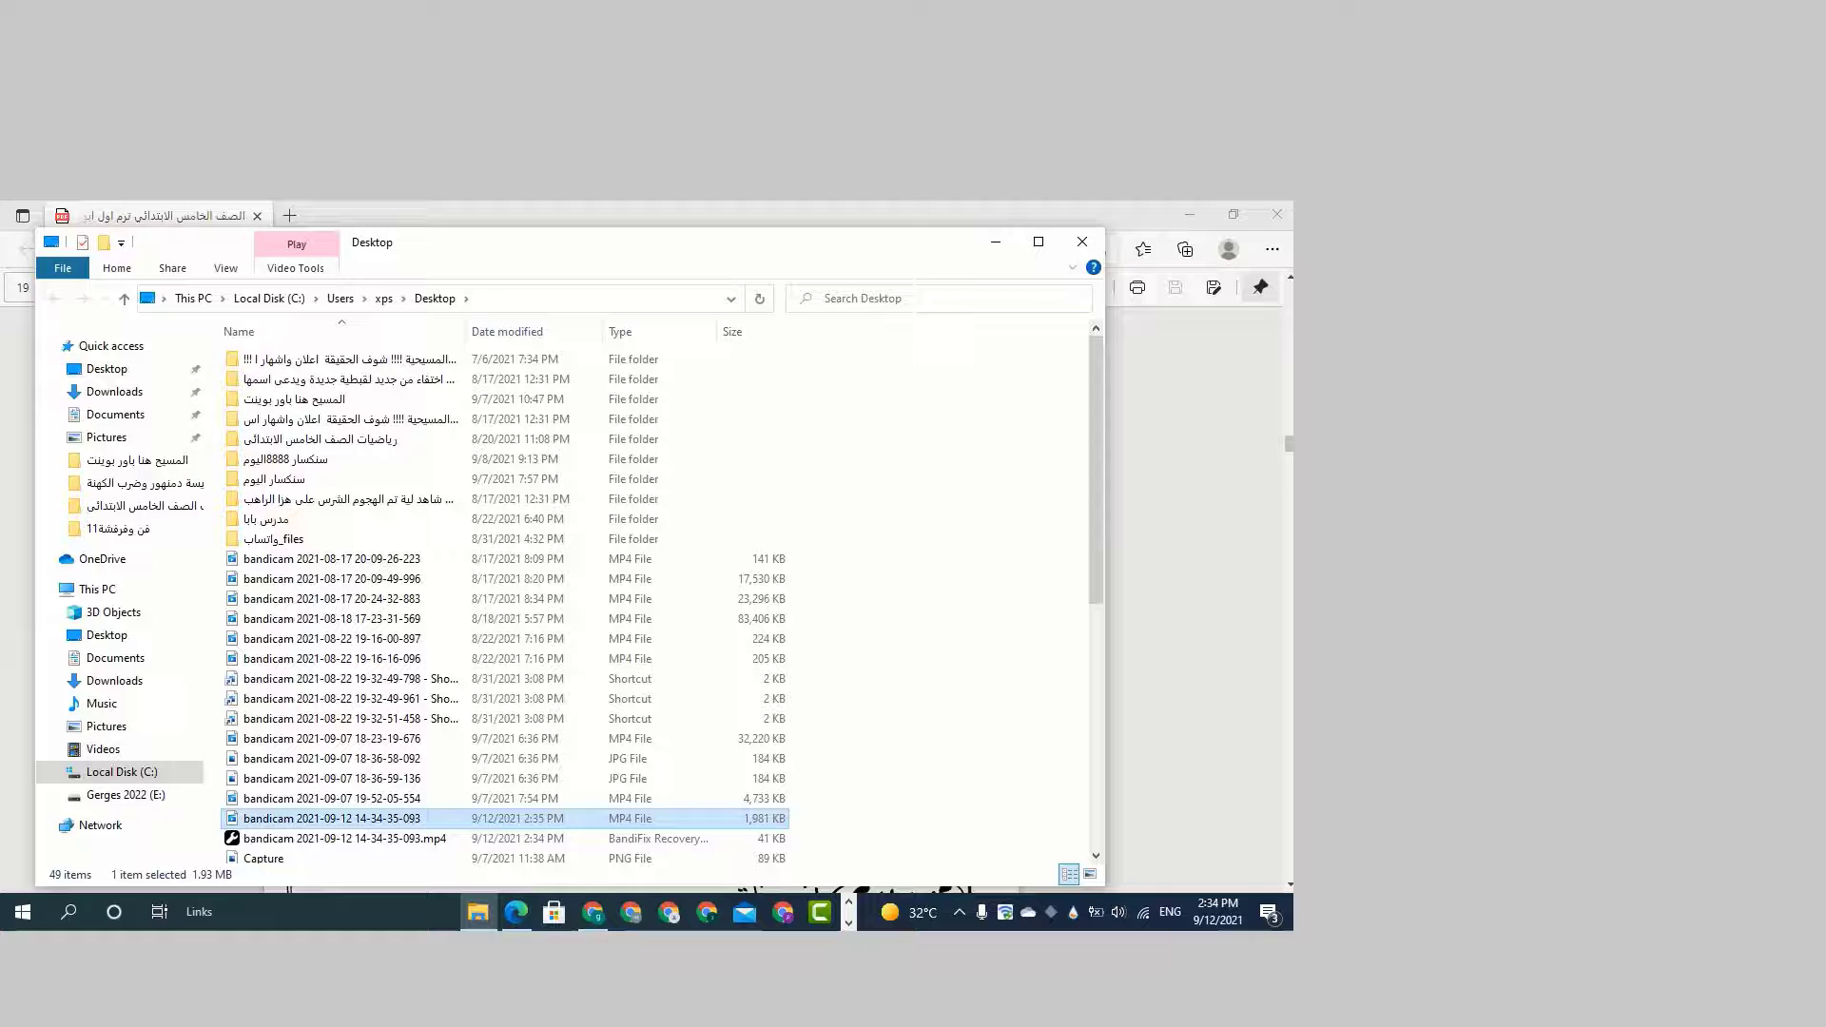
left_click(995, 241)
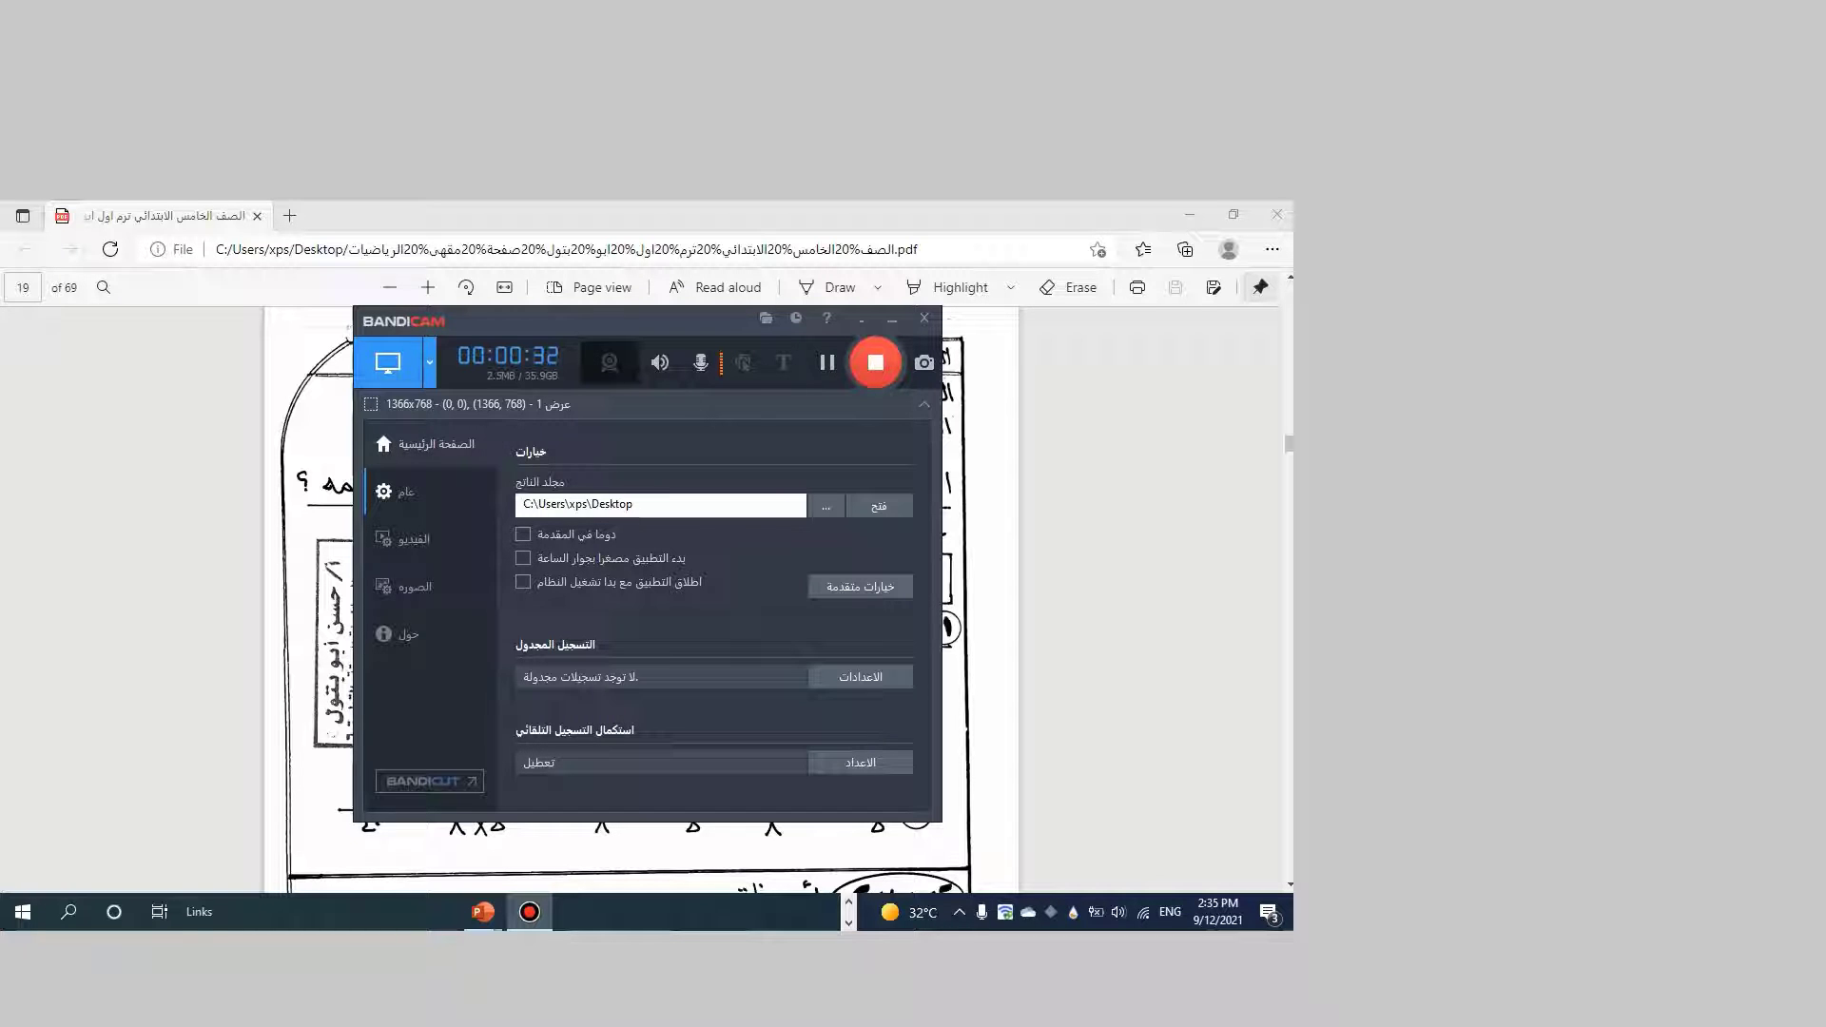
Decline switching to around-mouse recording, then enable screen drawing with the selection tool active
left_click(428, 364)
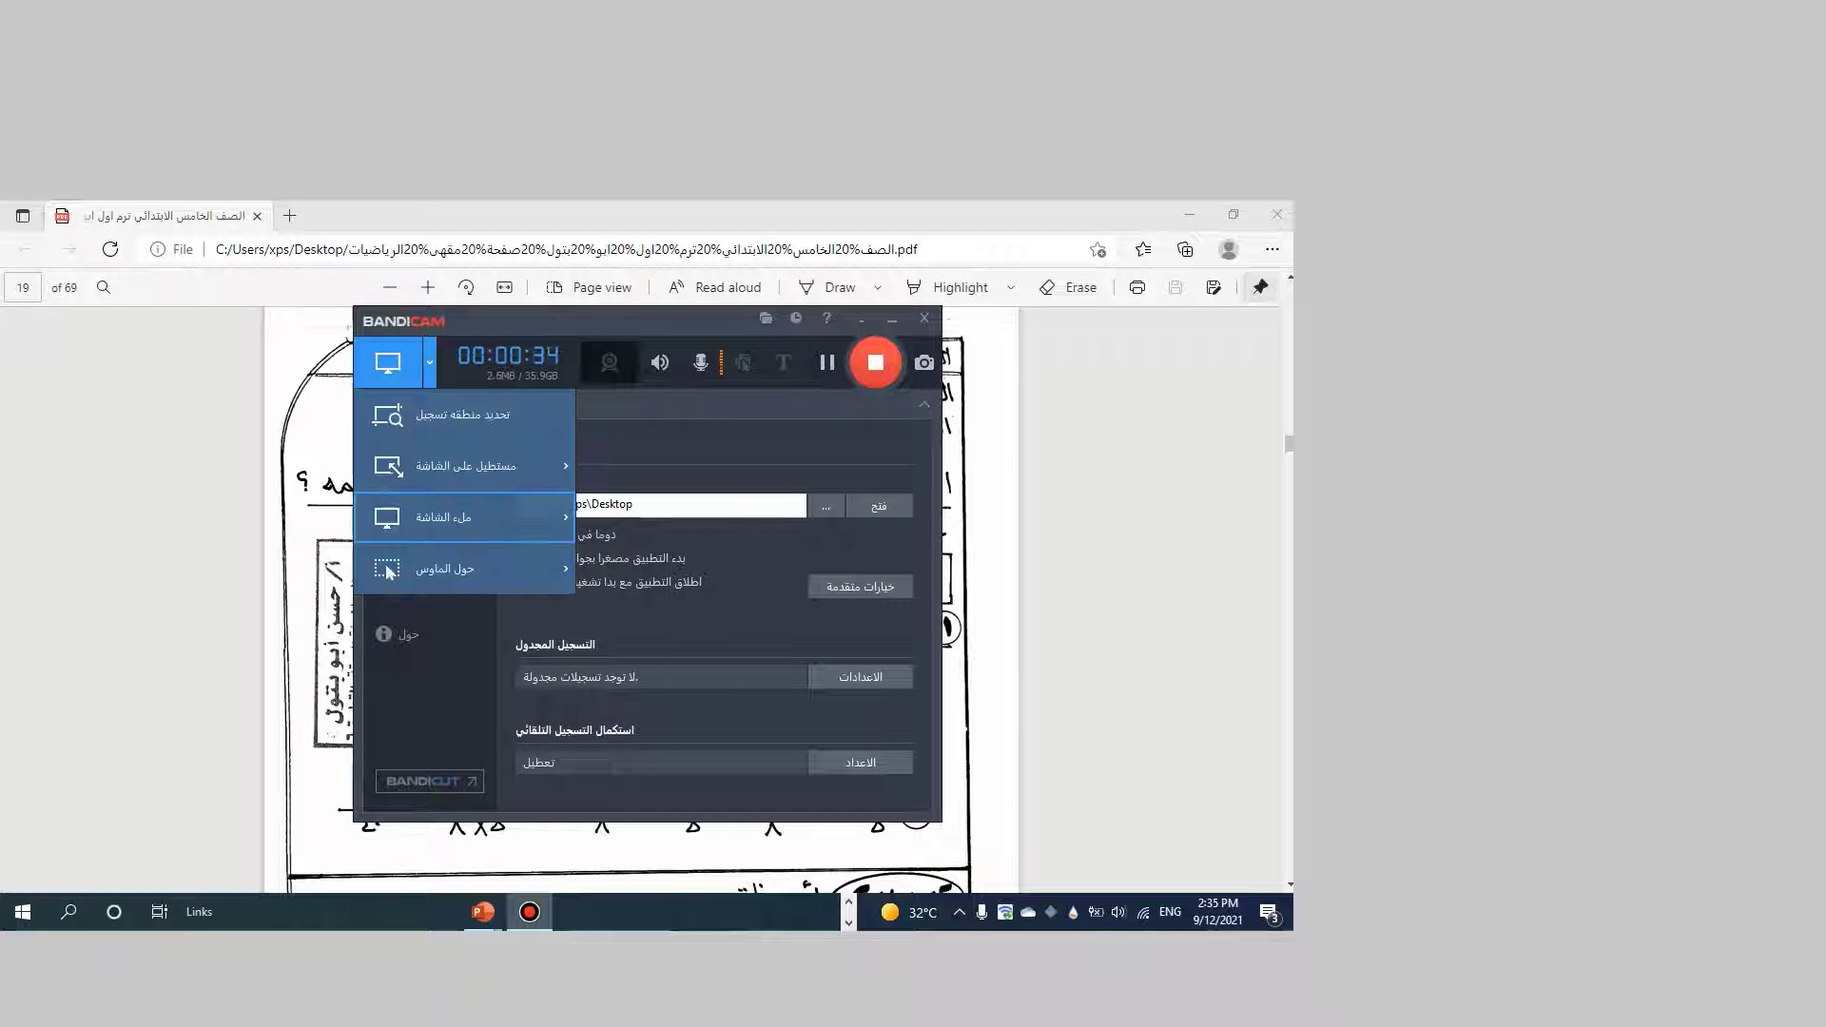
left_click(388, 570)
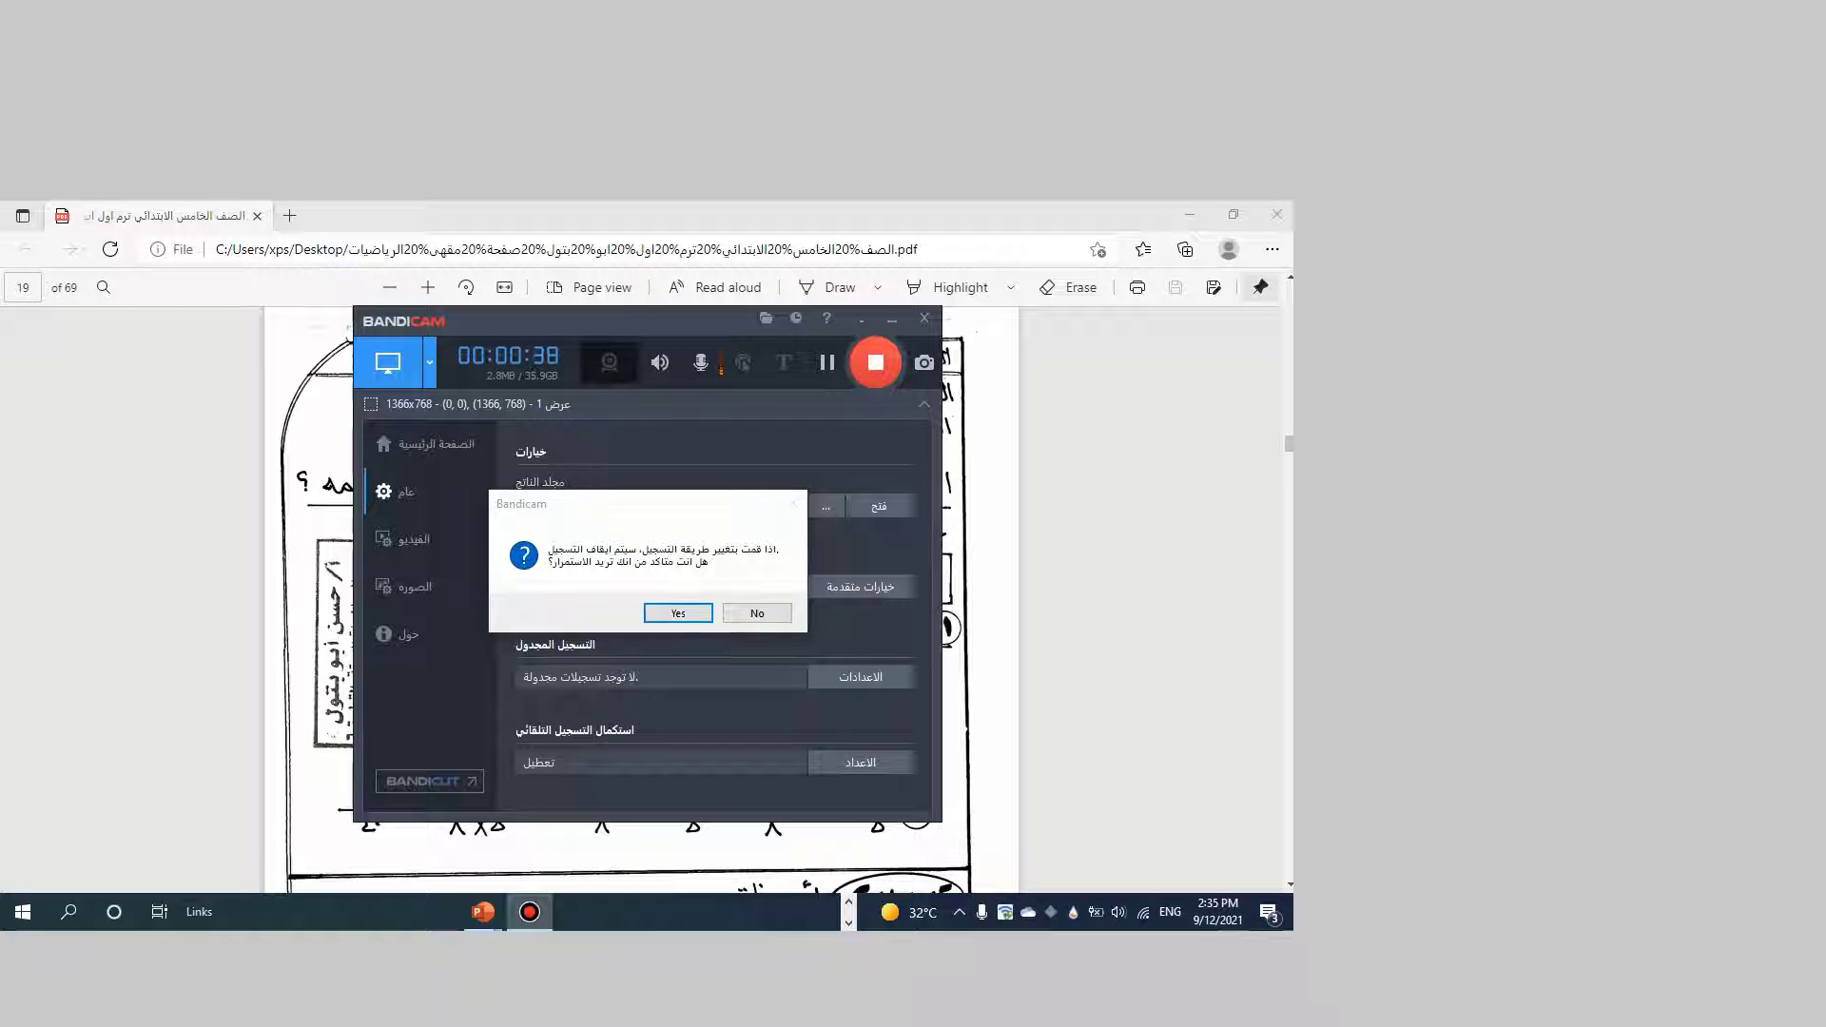
key("Escape")
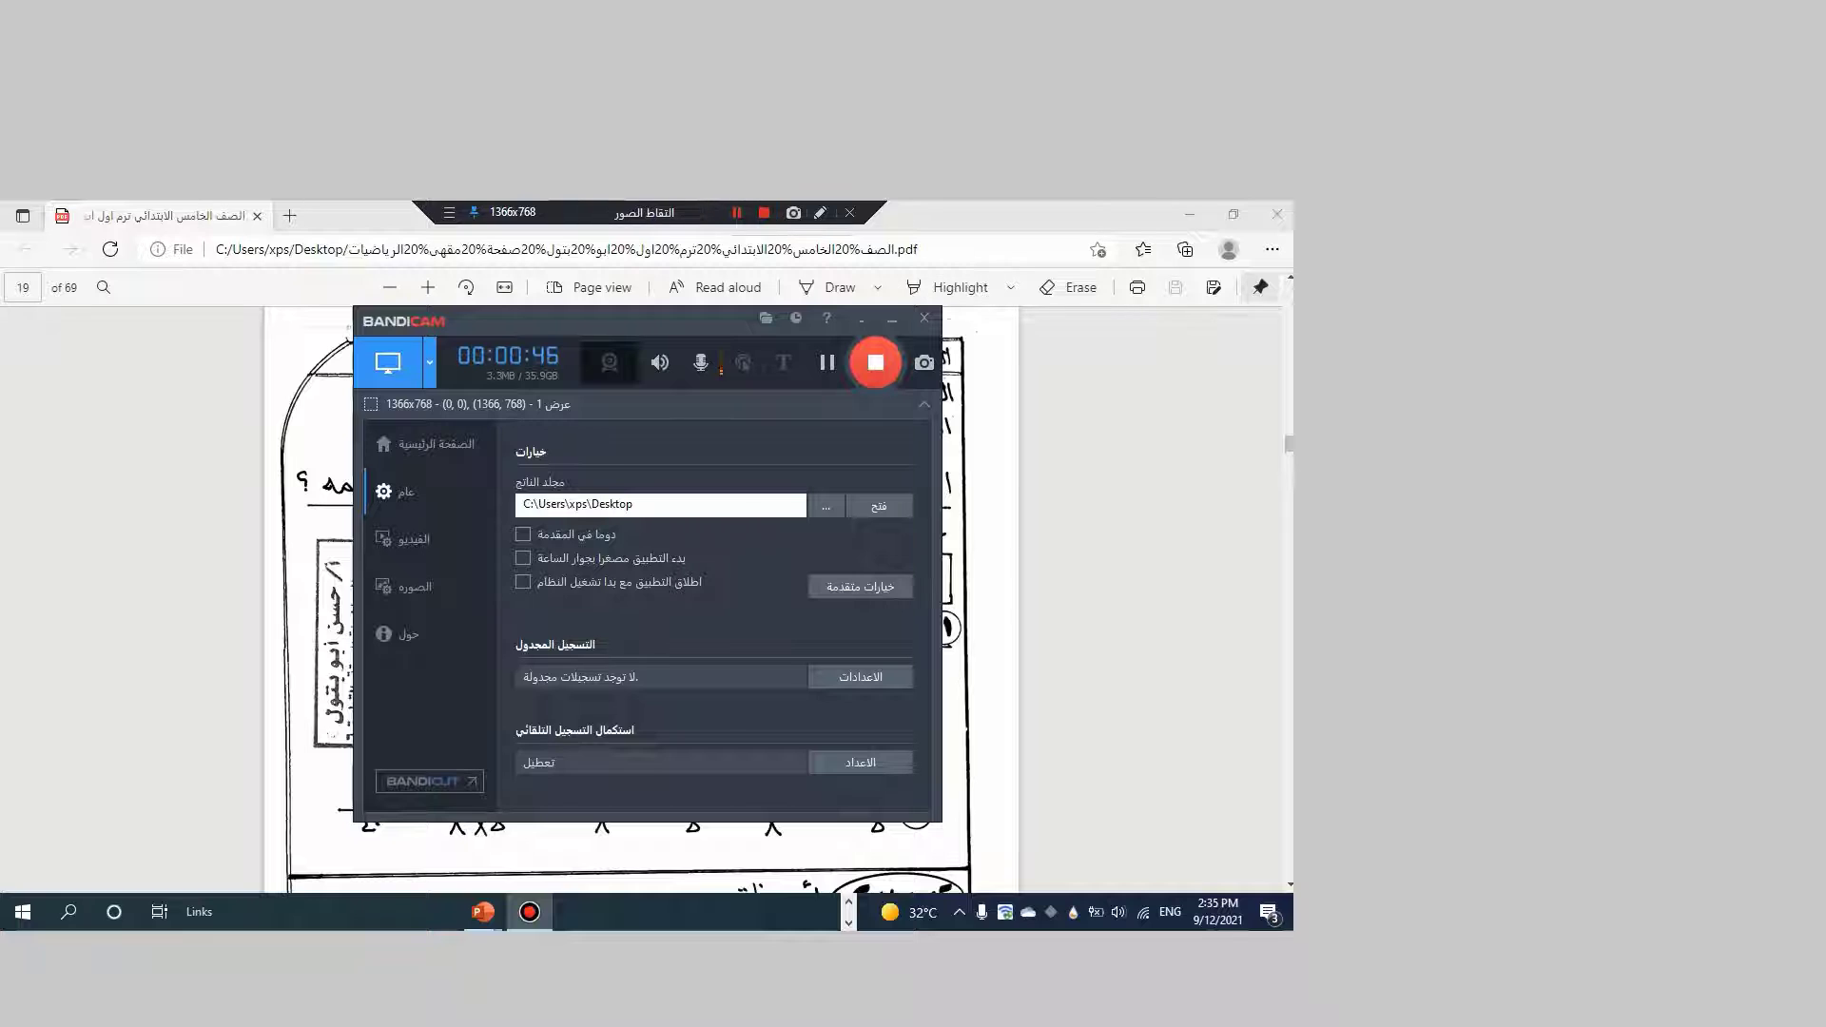
left_click(819, 213)
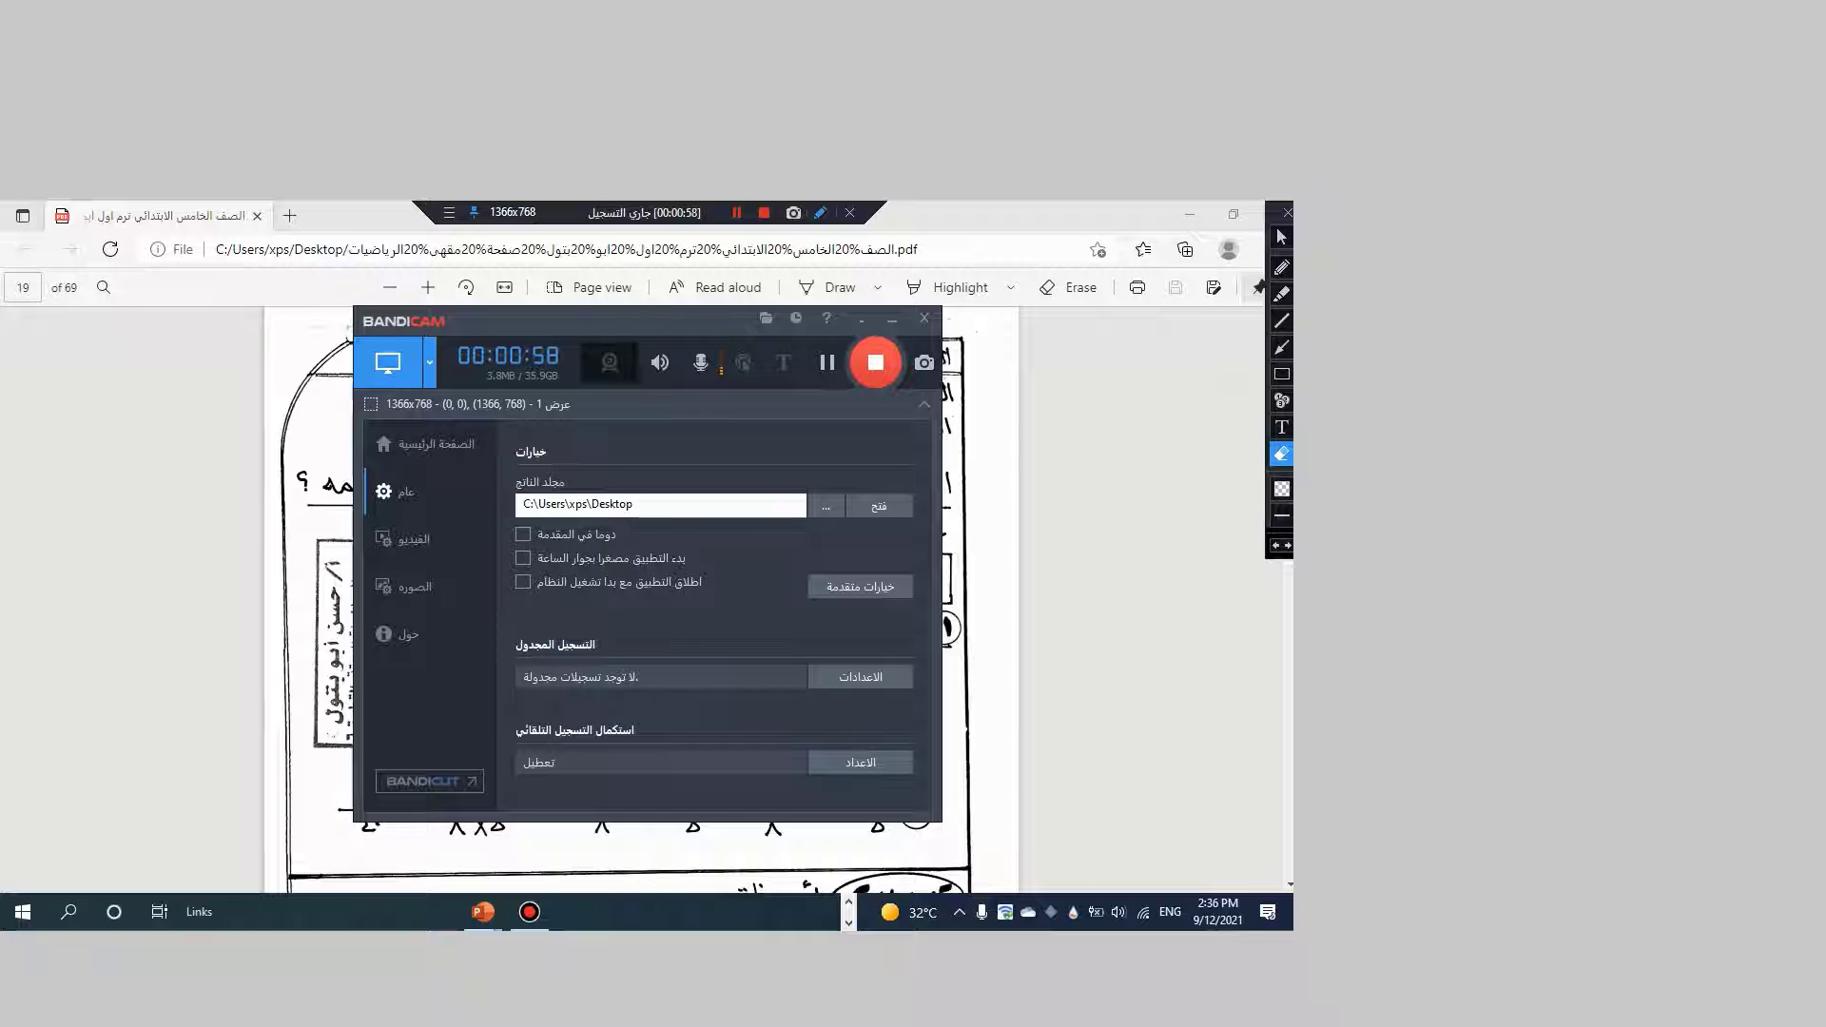
left_click(1280, 215)
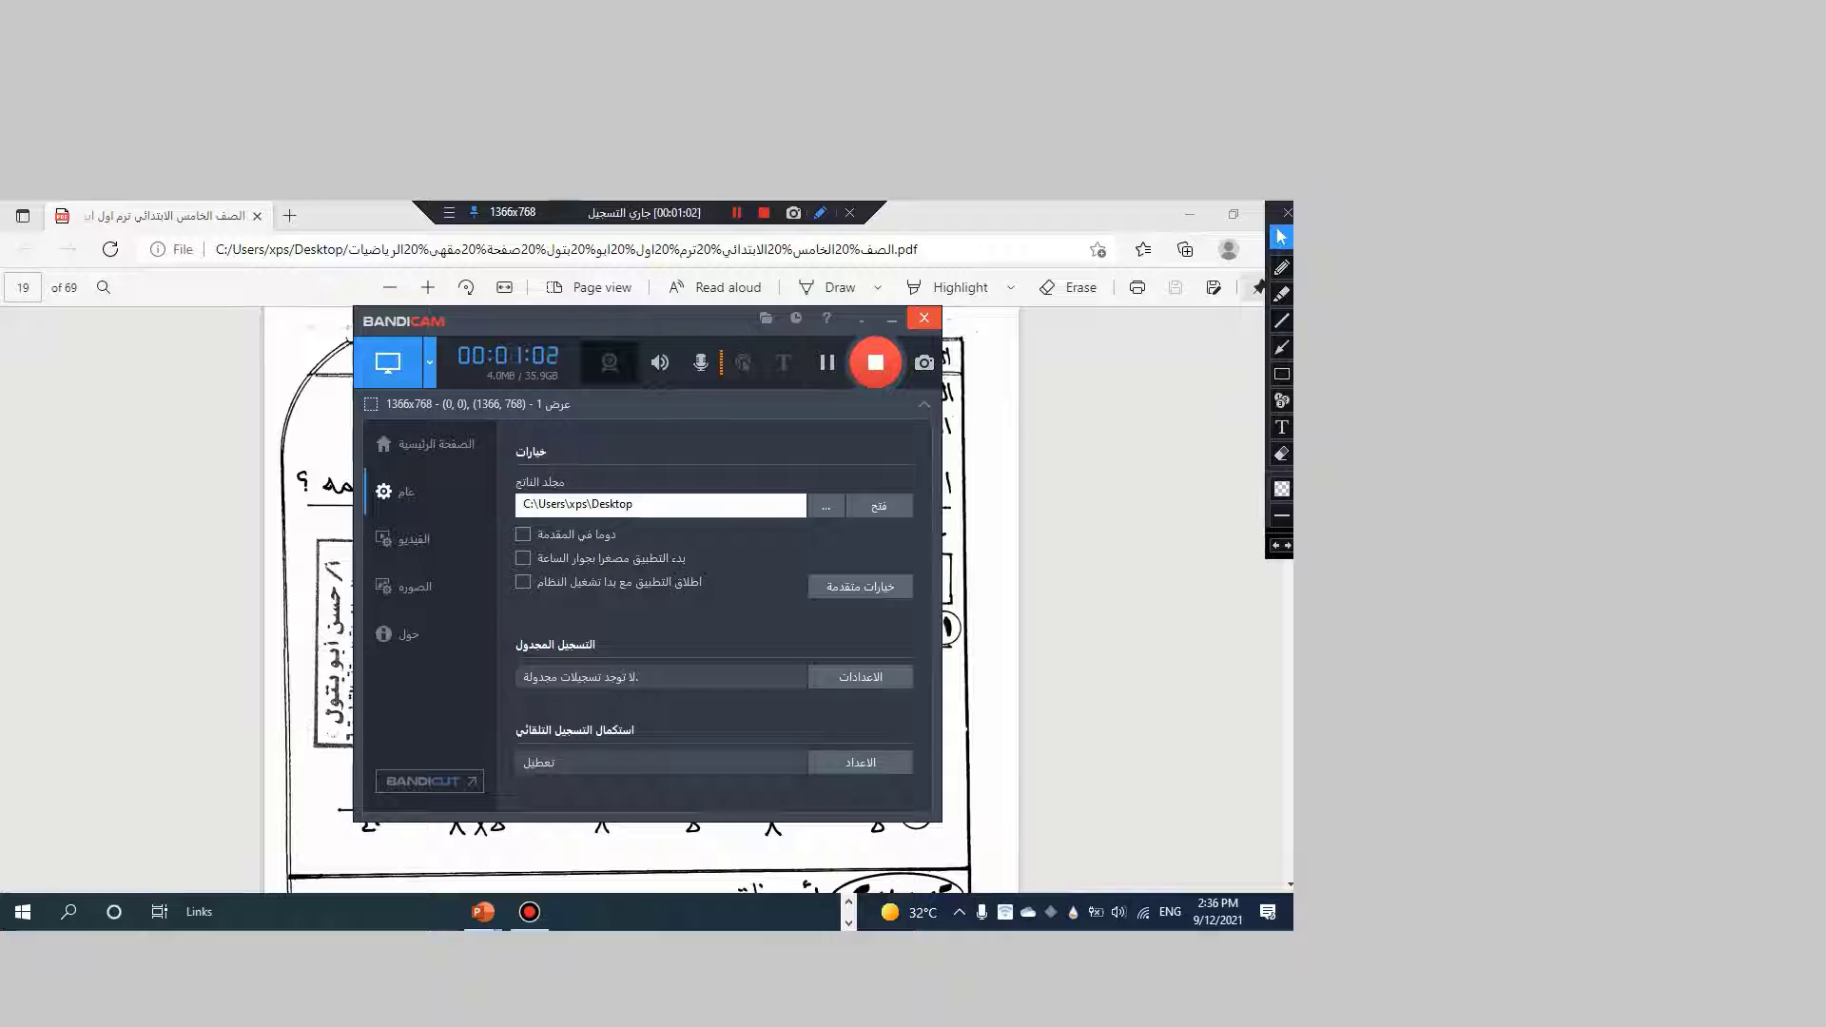
Hide the recorder, then circle the grade label الصف : الخامس and underline الخامس in blue pen
left_click(892, 318)
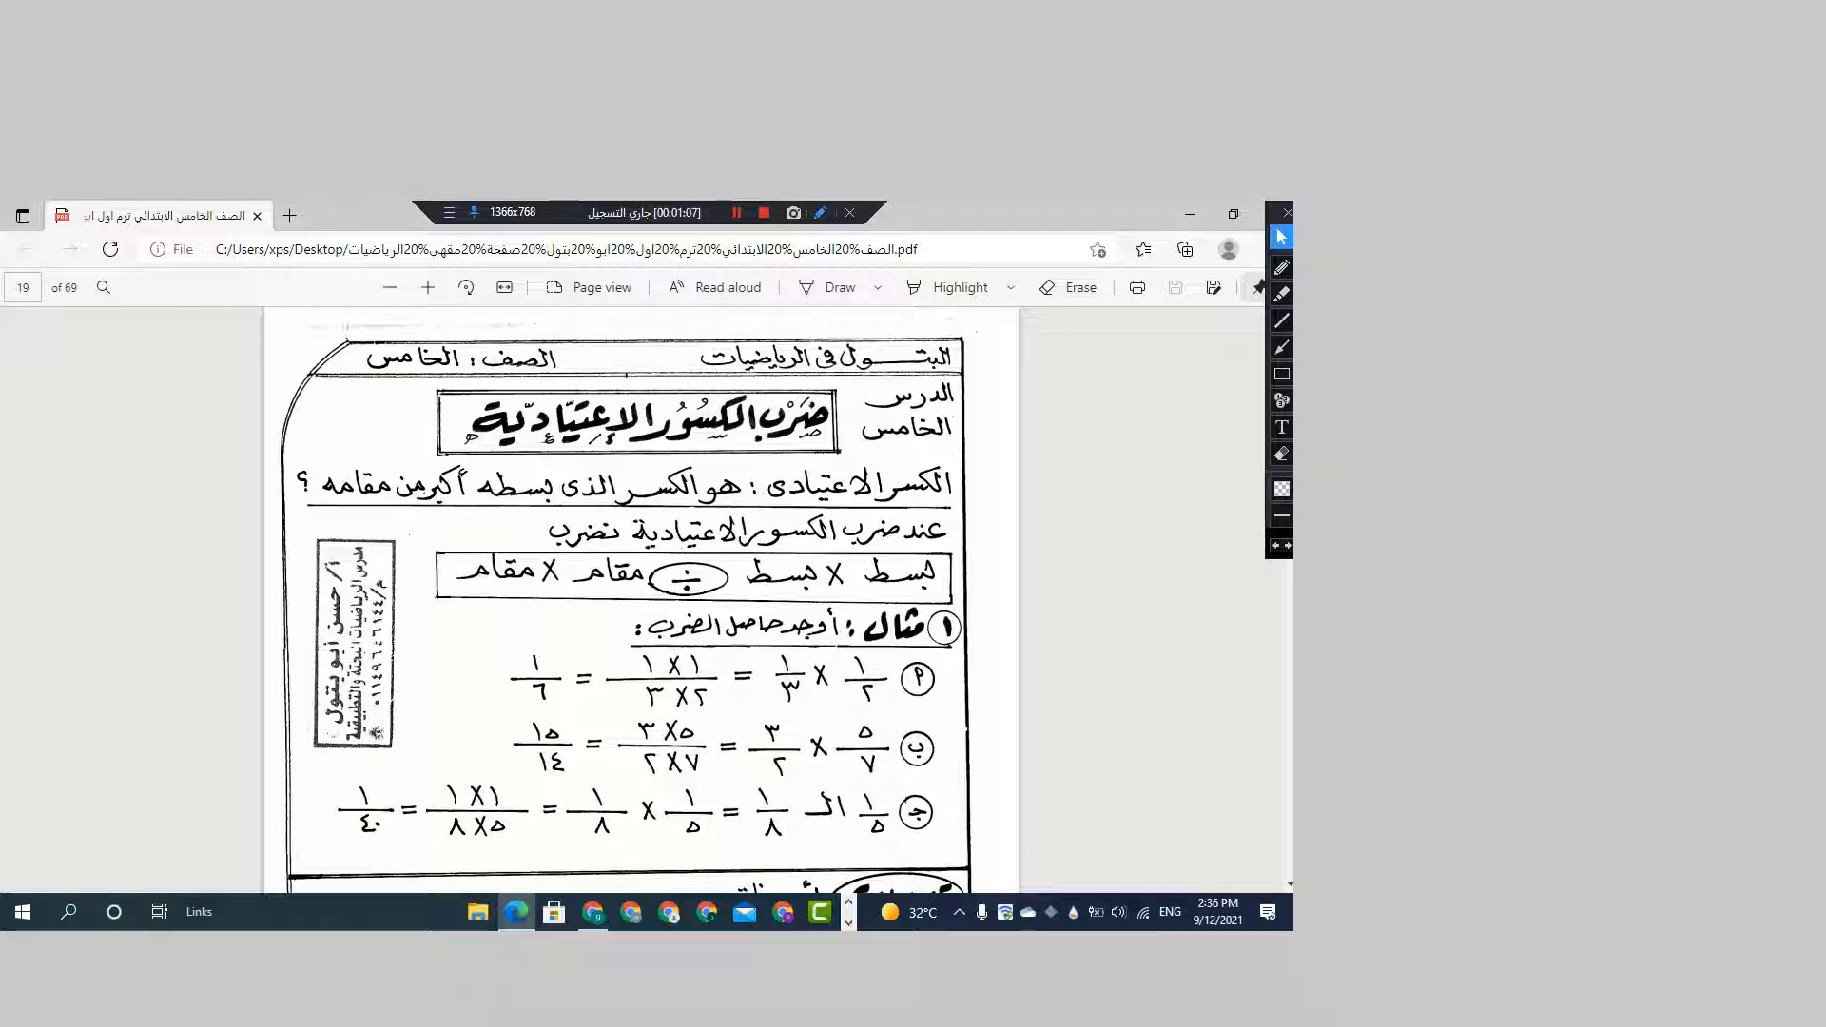
scroll(640, 599, "up", 1)
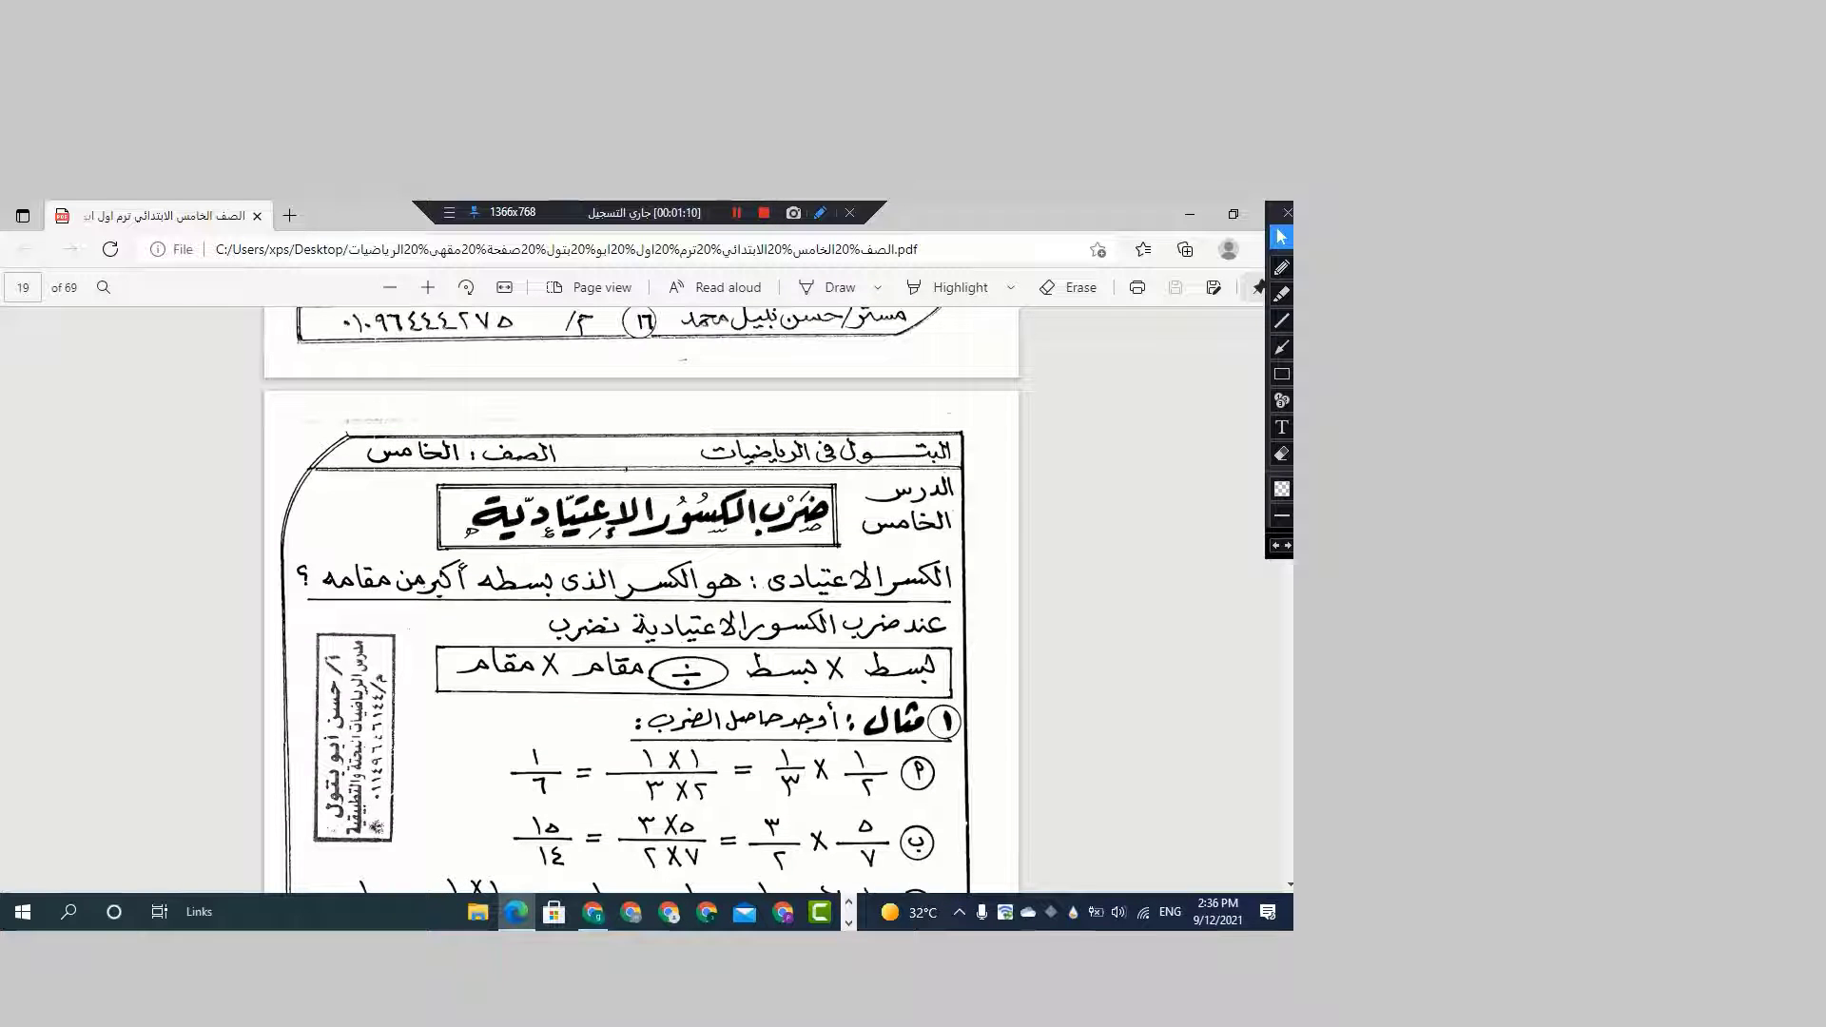
left_click(1281, 267)
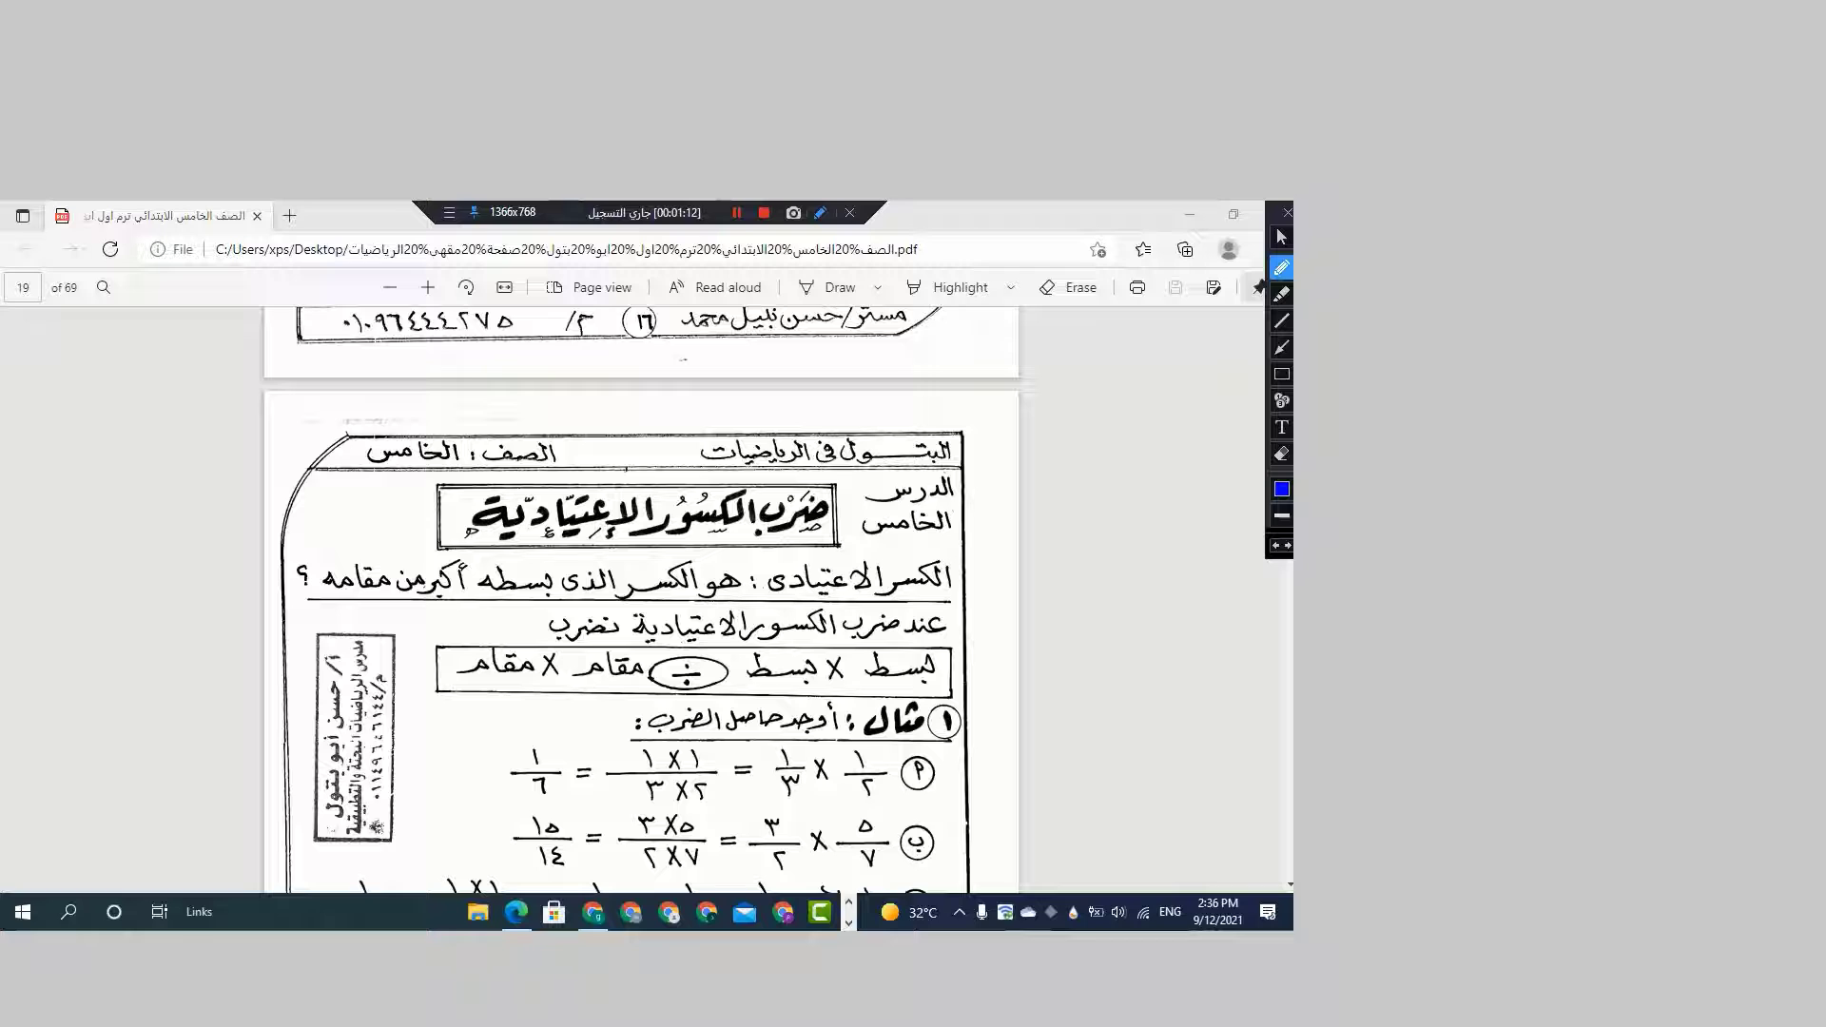
mouse_move(575, 428)
left_mouse_down()
mouse_move(457, 378)
mouse_move(281, 415)
mouse_move(428, 499)
mouse_move(589, 428)
mouse_move(528, 398)
left_mouse_up()
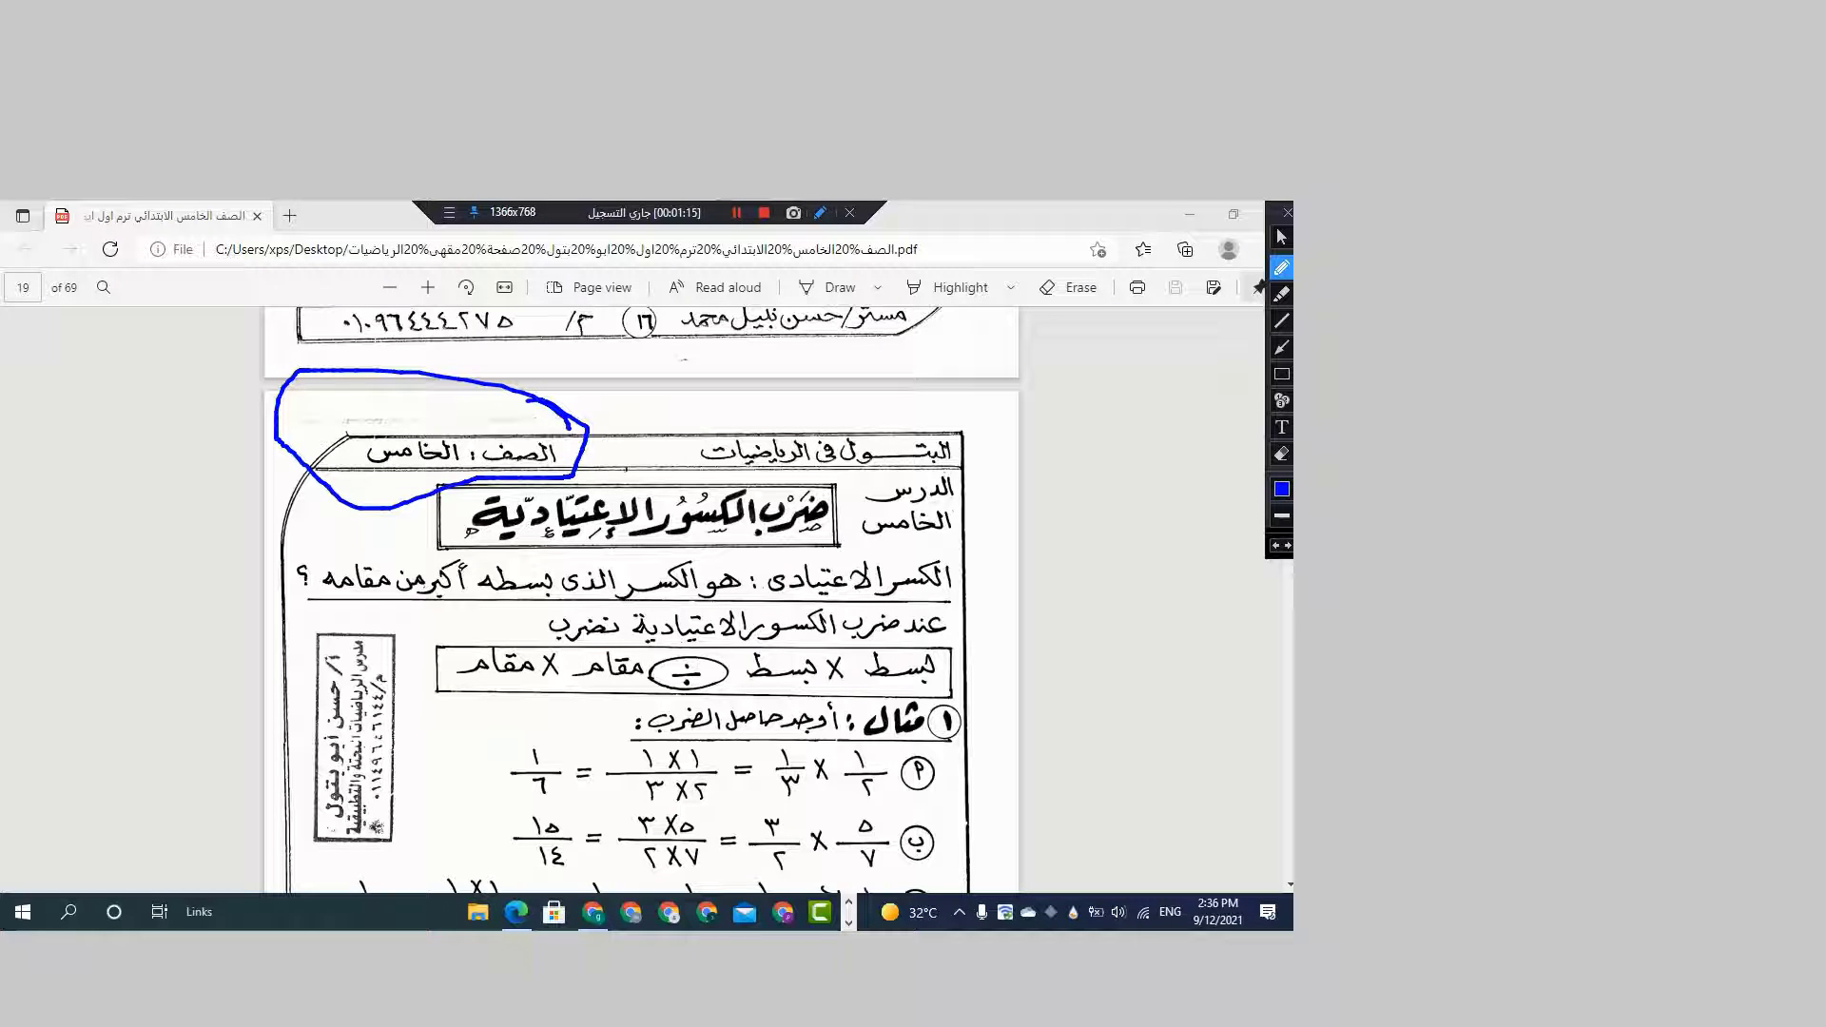
mouse_move(950, 540)
left_mouse_down()
mouse_move(842, 541)
mouse_move(951, 552)
left_mouse_up()
Erase the blue circle and underline so the worksheet page is clean again
left_click(1281, 454)
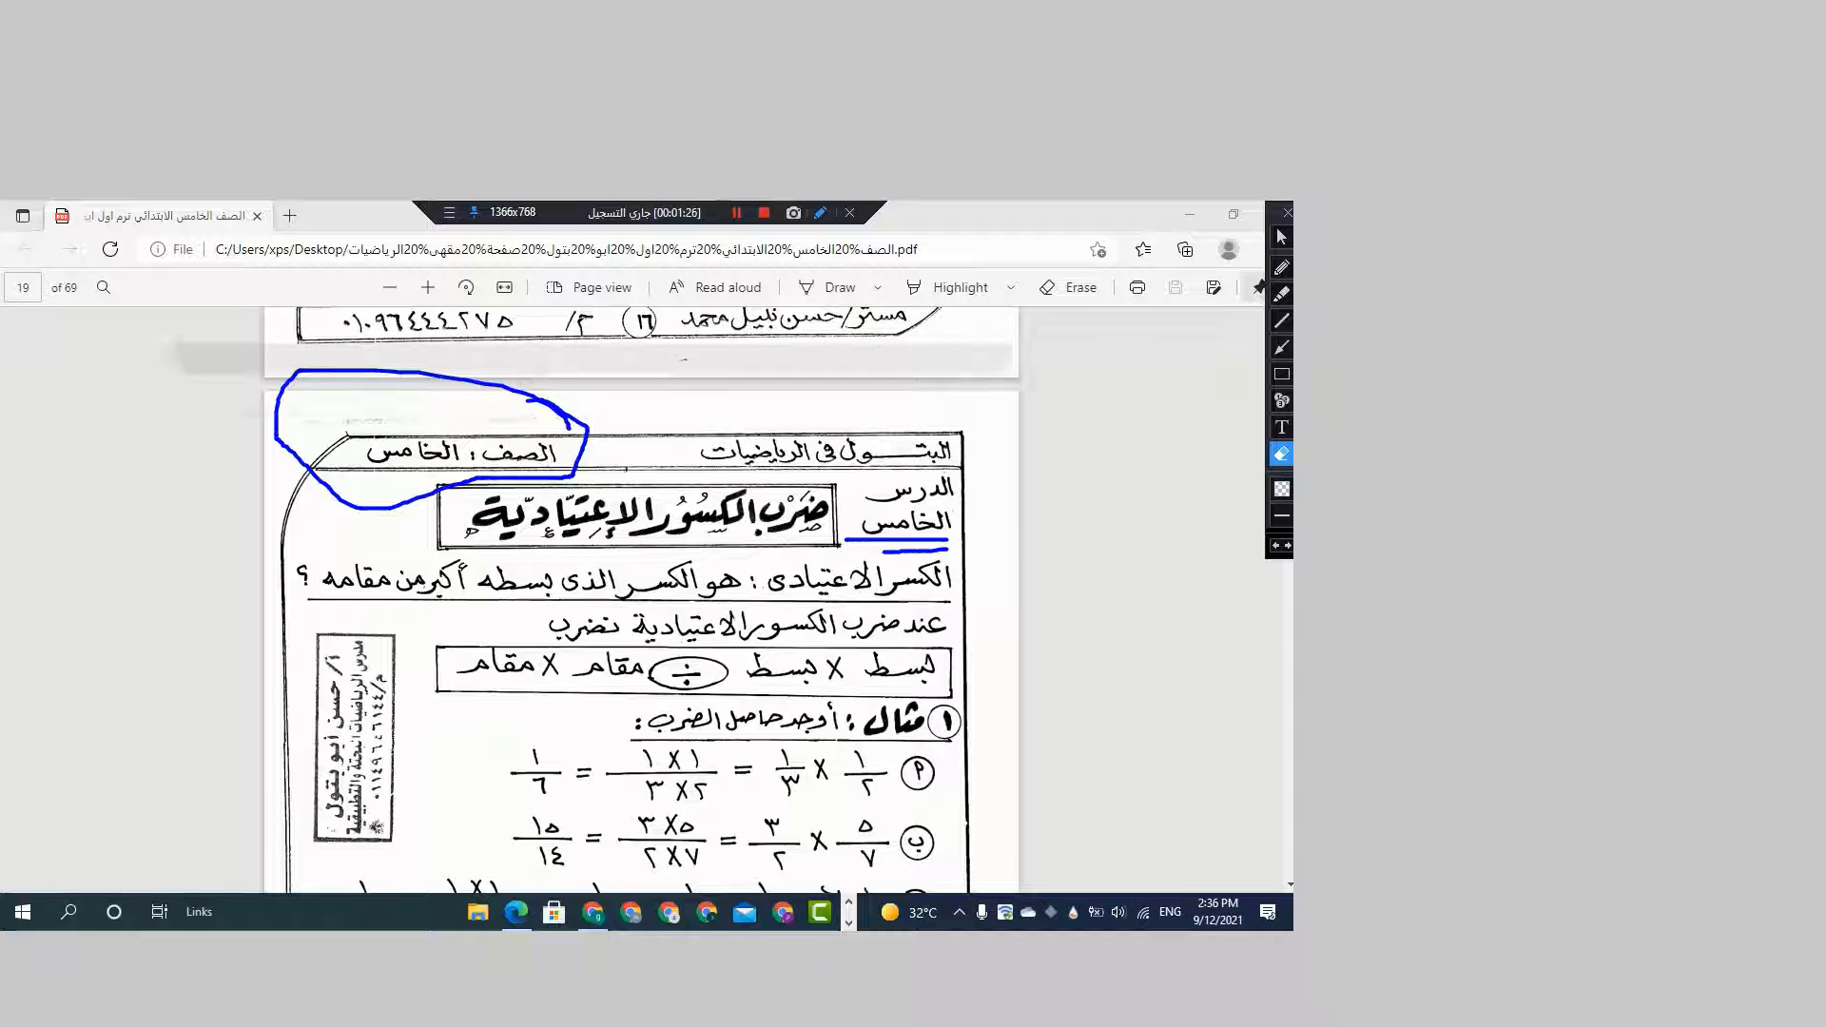
left_click_drag(286, 356, 999, 685)
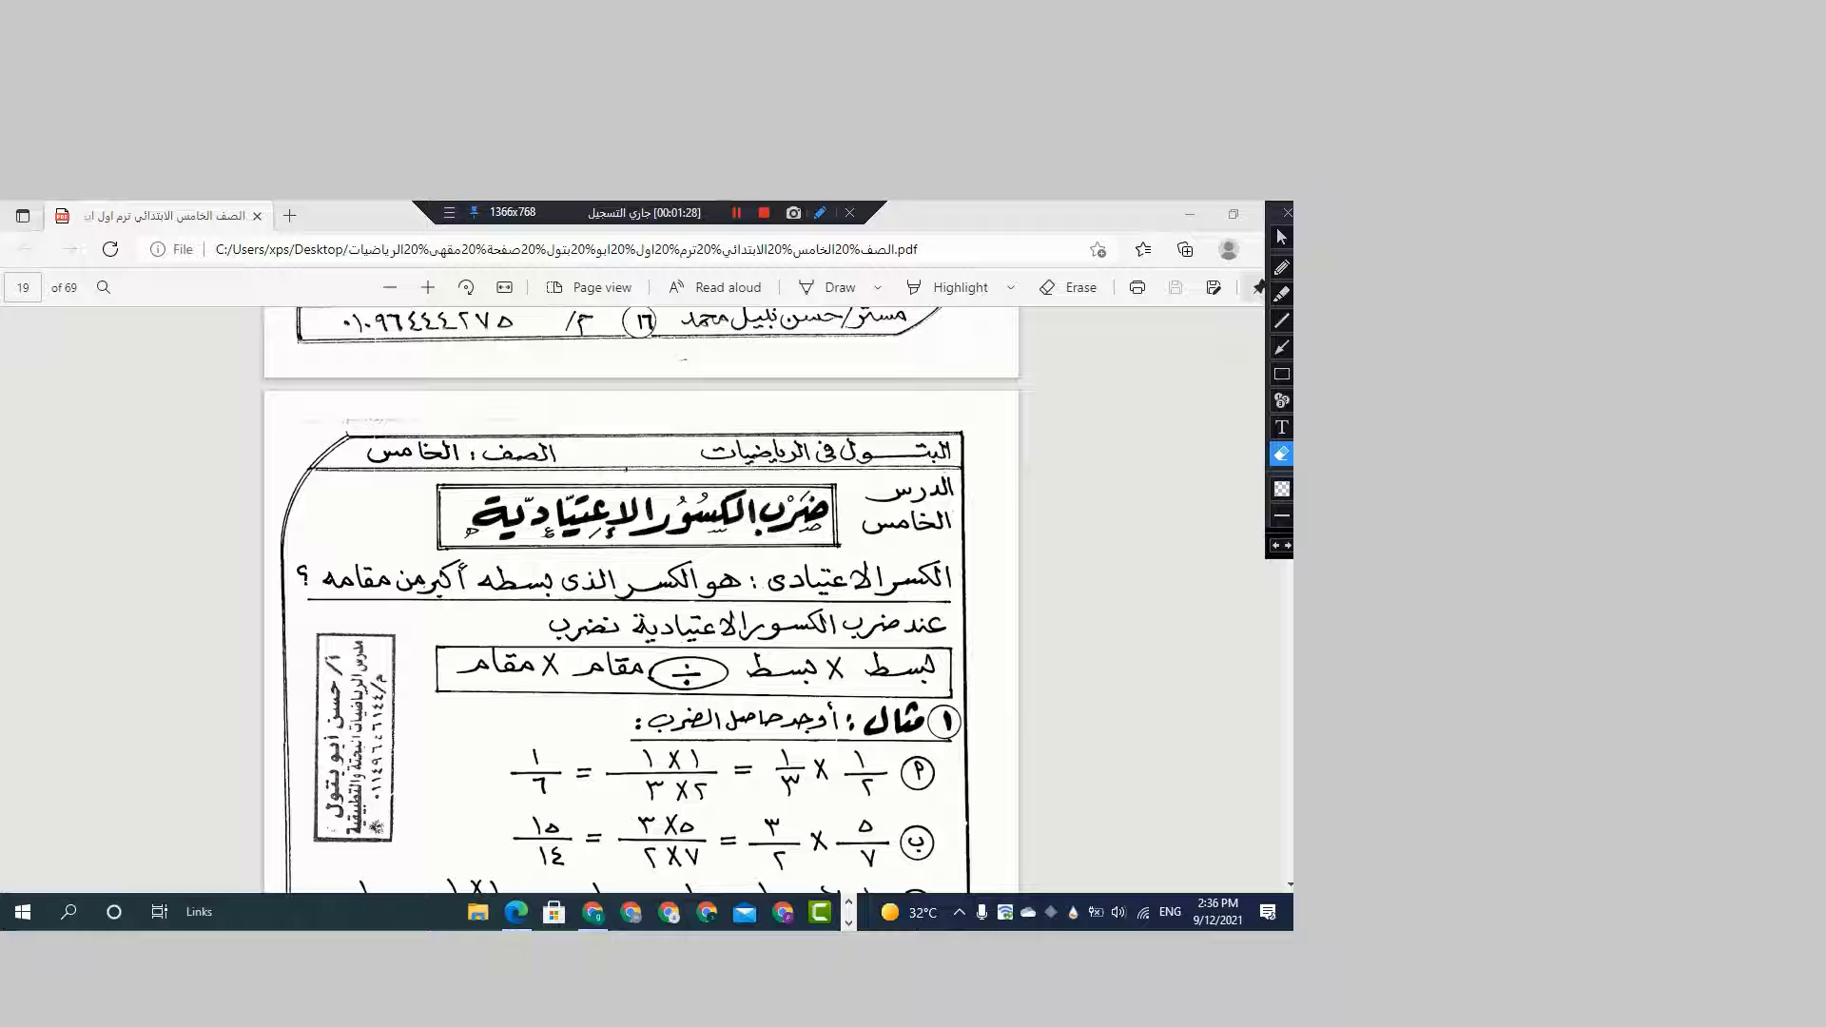
left_click(1280, 237)
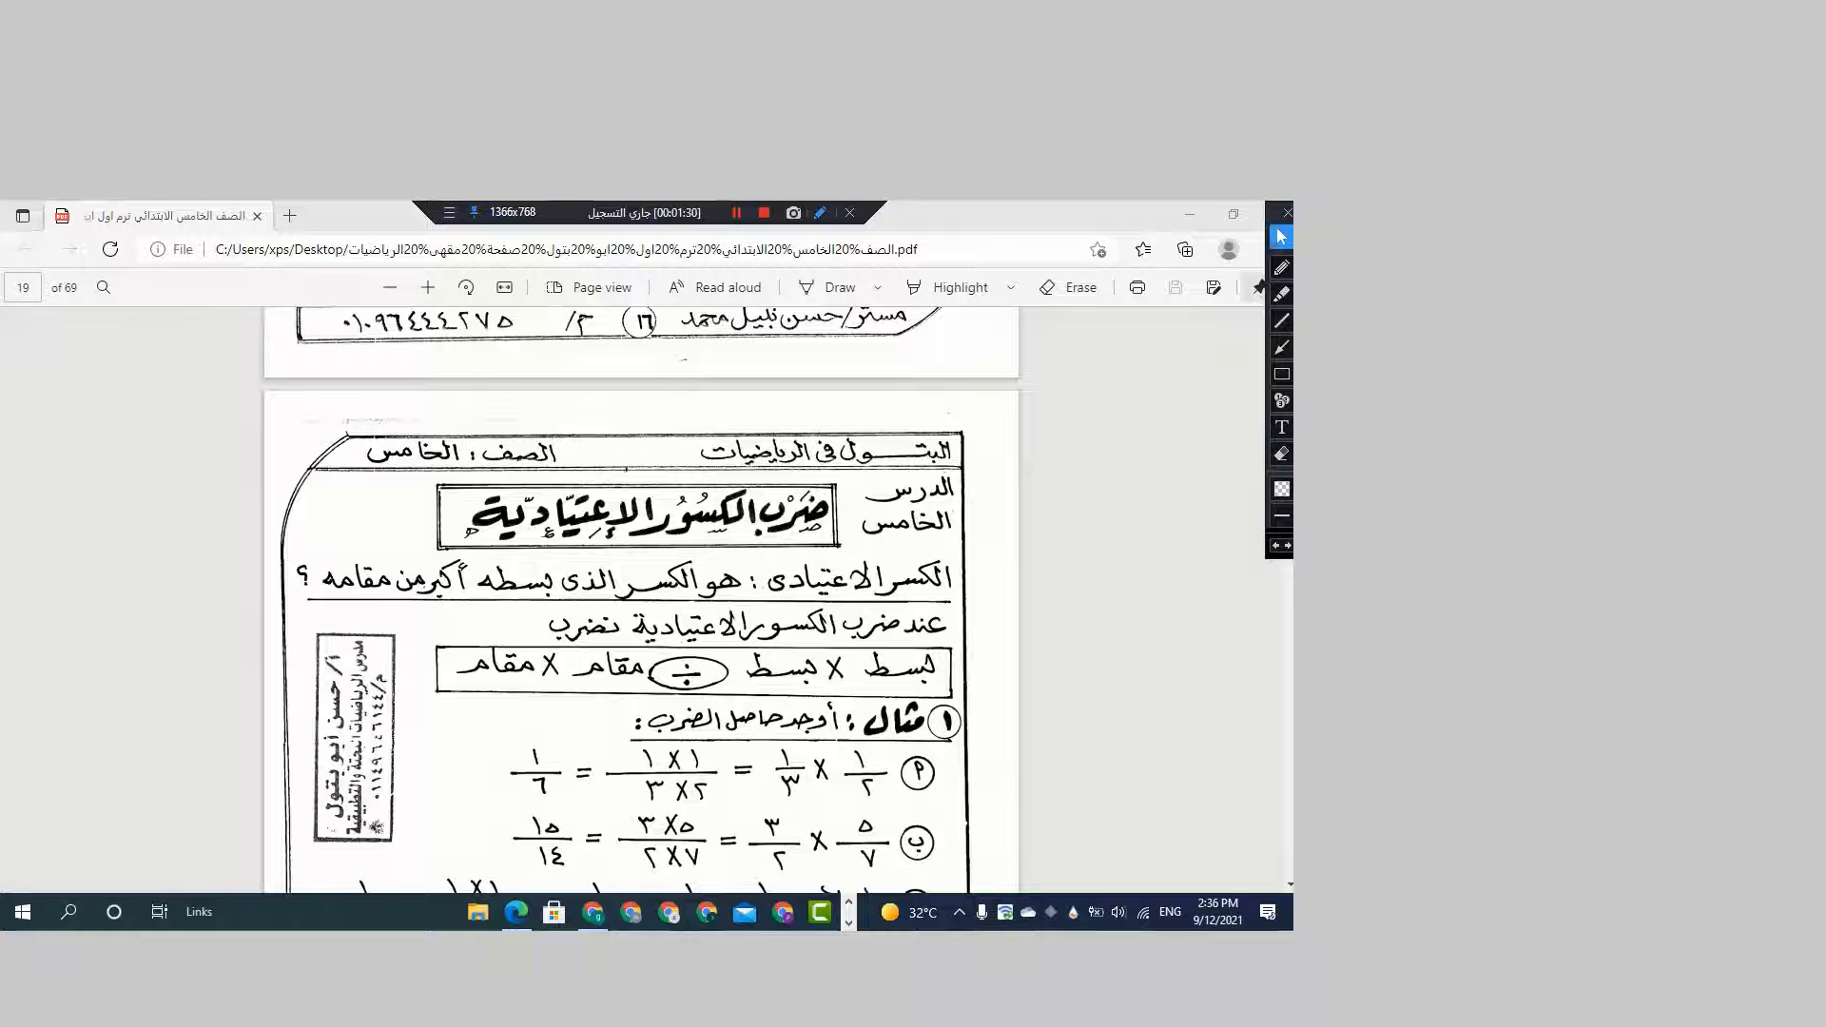
scroll(643, 600, "down", 2)
scroll(643, 599, "down", 2)
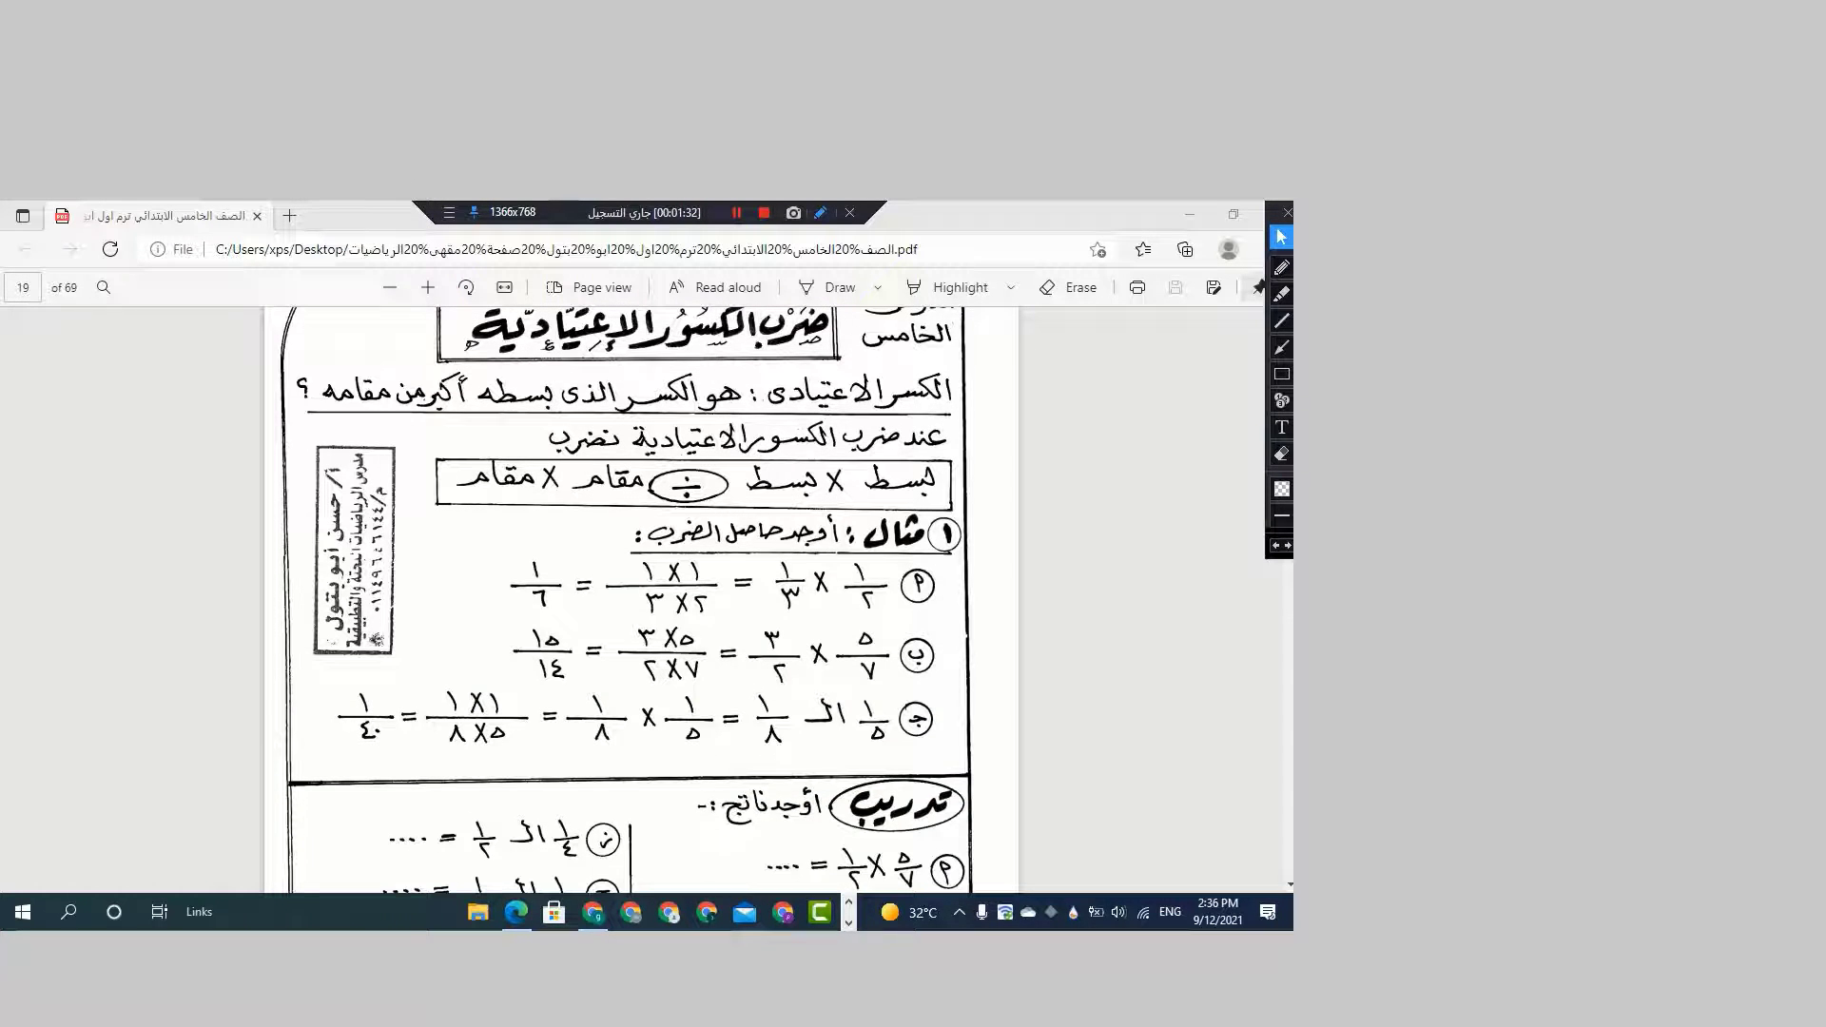
Tick the first example's answer and add arrows at the second example's fractions and answer
left_click(1281, 268)
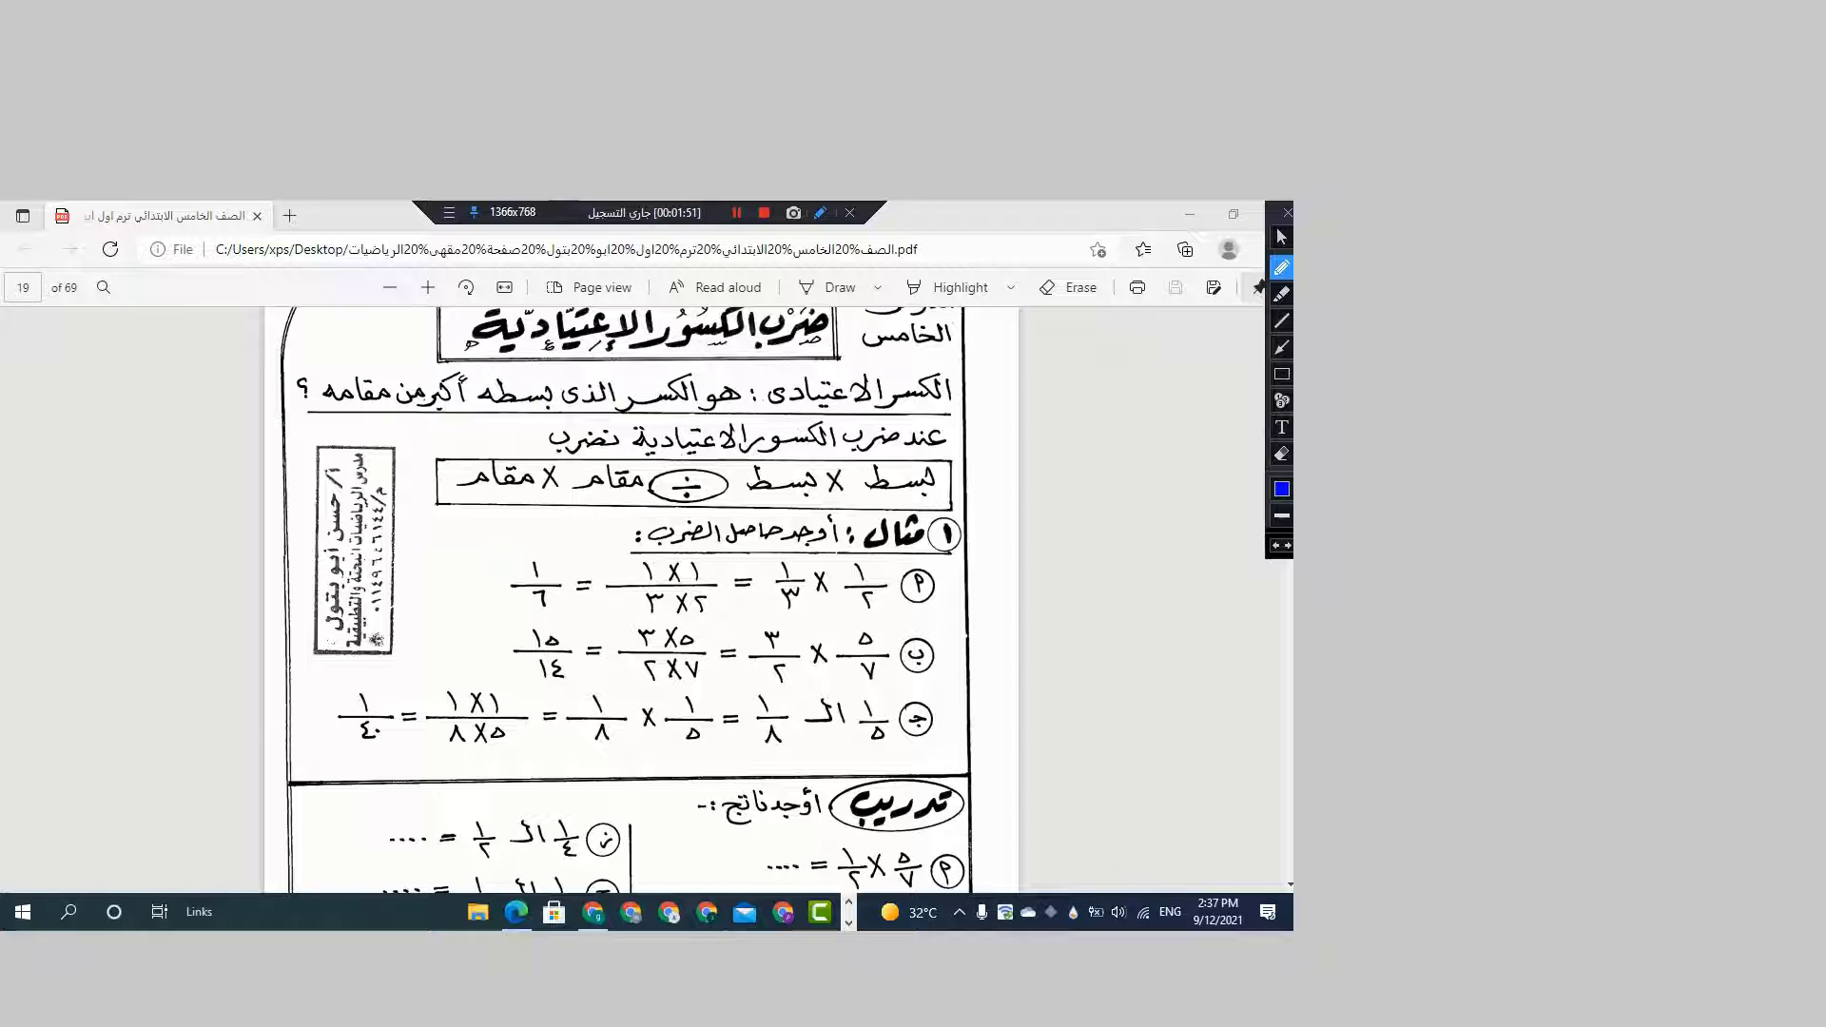
left_click_drag(479, 596, 621, 568)
left_click_drag(864, 629, 785, 631)
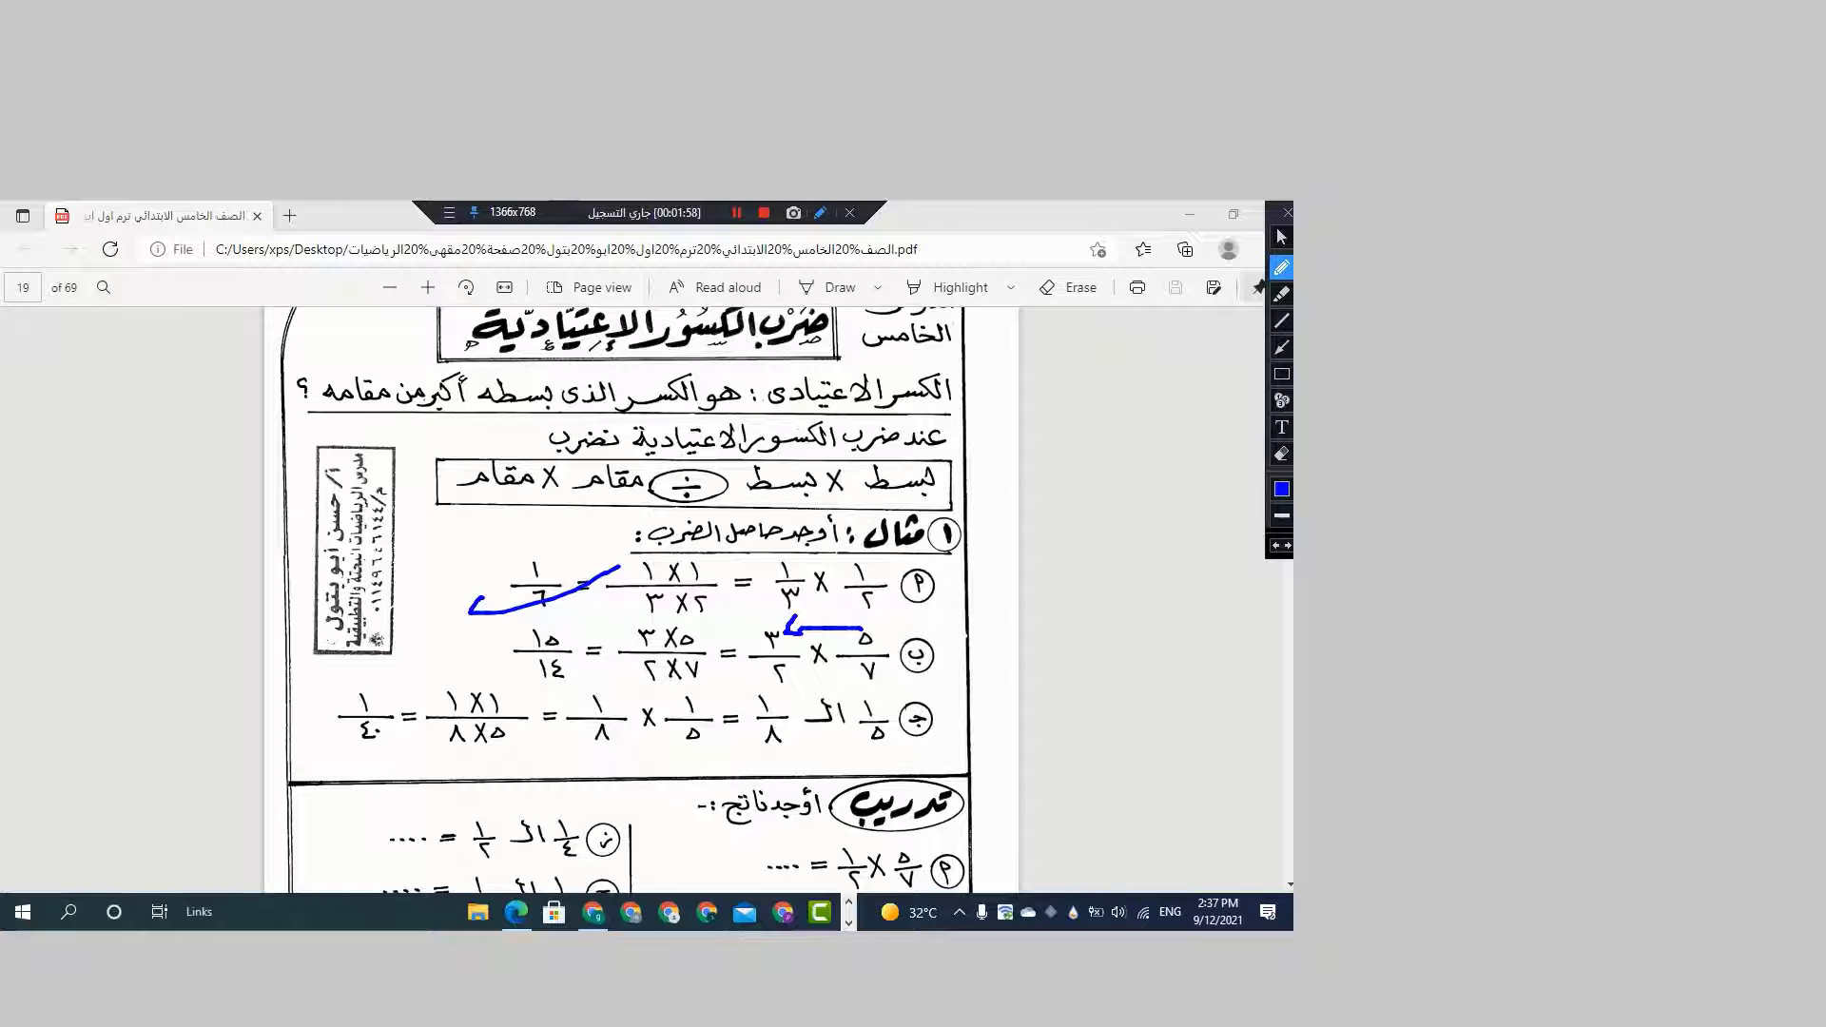
left_click_drag(564, 637, 492, 645)
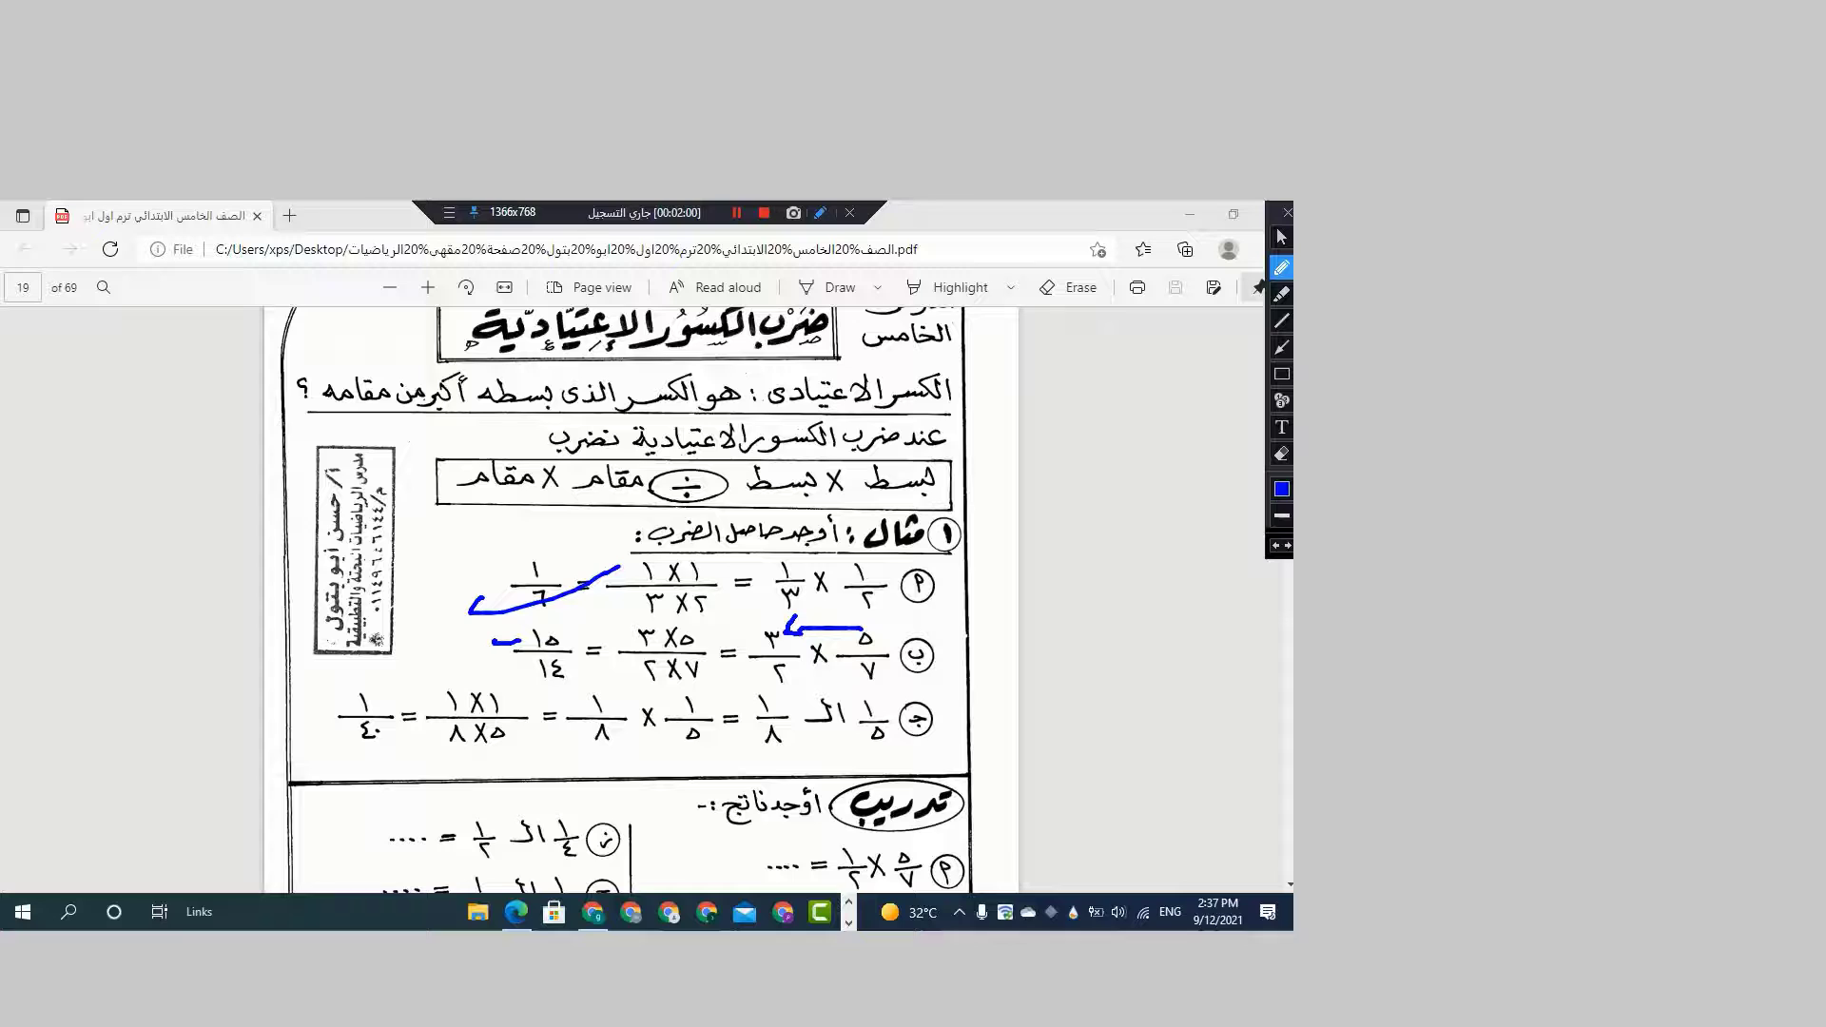
Underline the second example's multiplied denominators and 14, and tick the third example's answer 1/40
left_click_drag(623, 685, 702, 682)
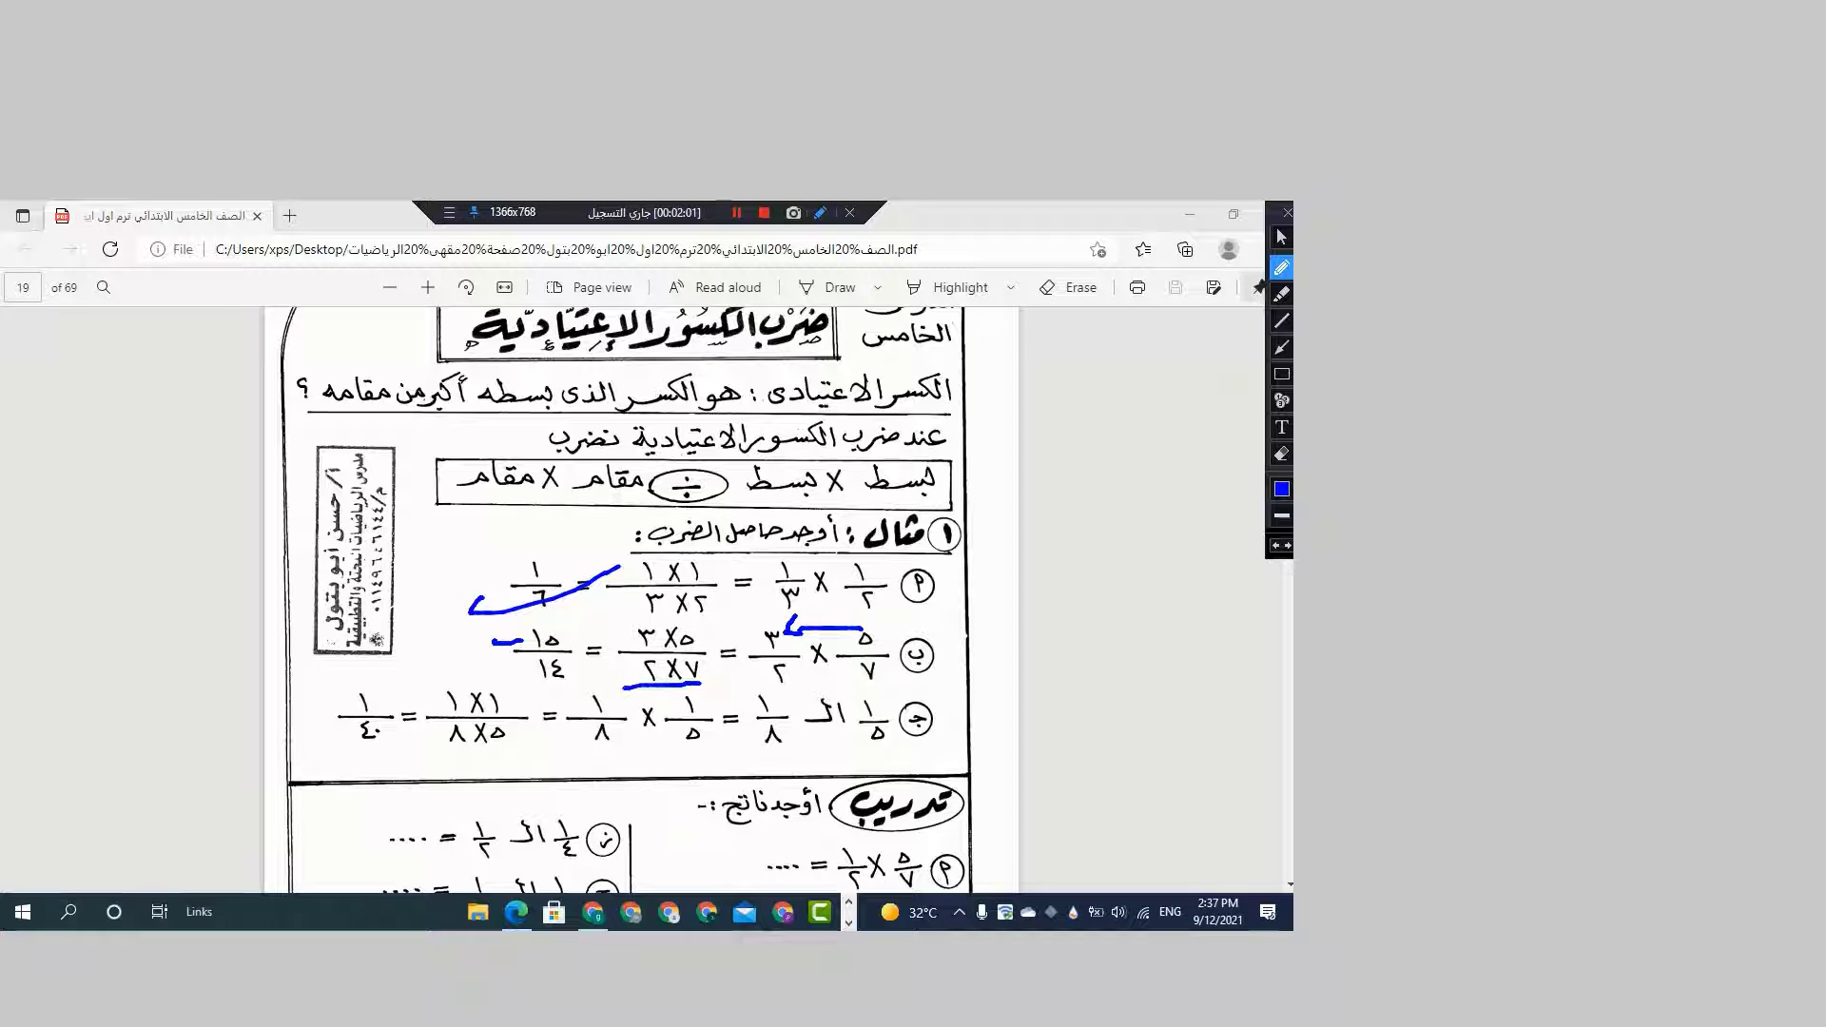
left_click_drag(511, 687, 581, 684)
mouse_move(325, 702)
left_mouse_down()
mouse_move(405, 688)
mouse_move(448, 740)
left_mouse_up()
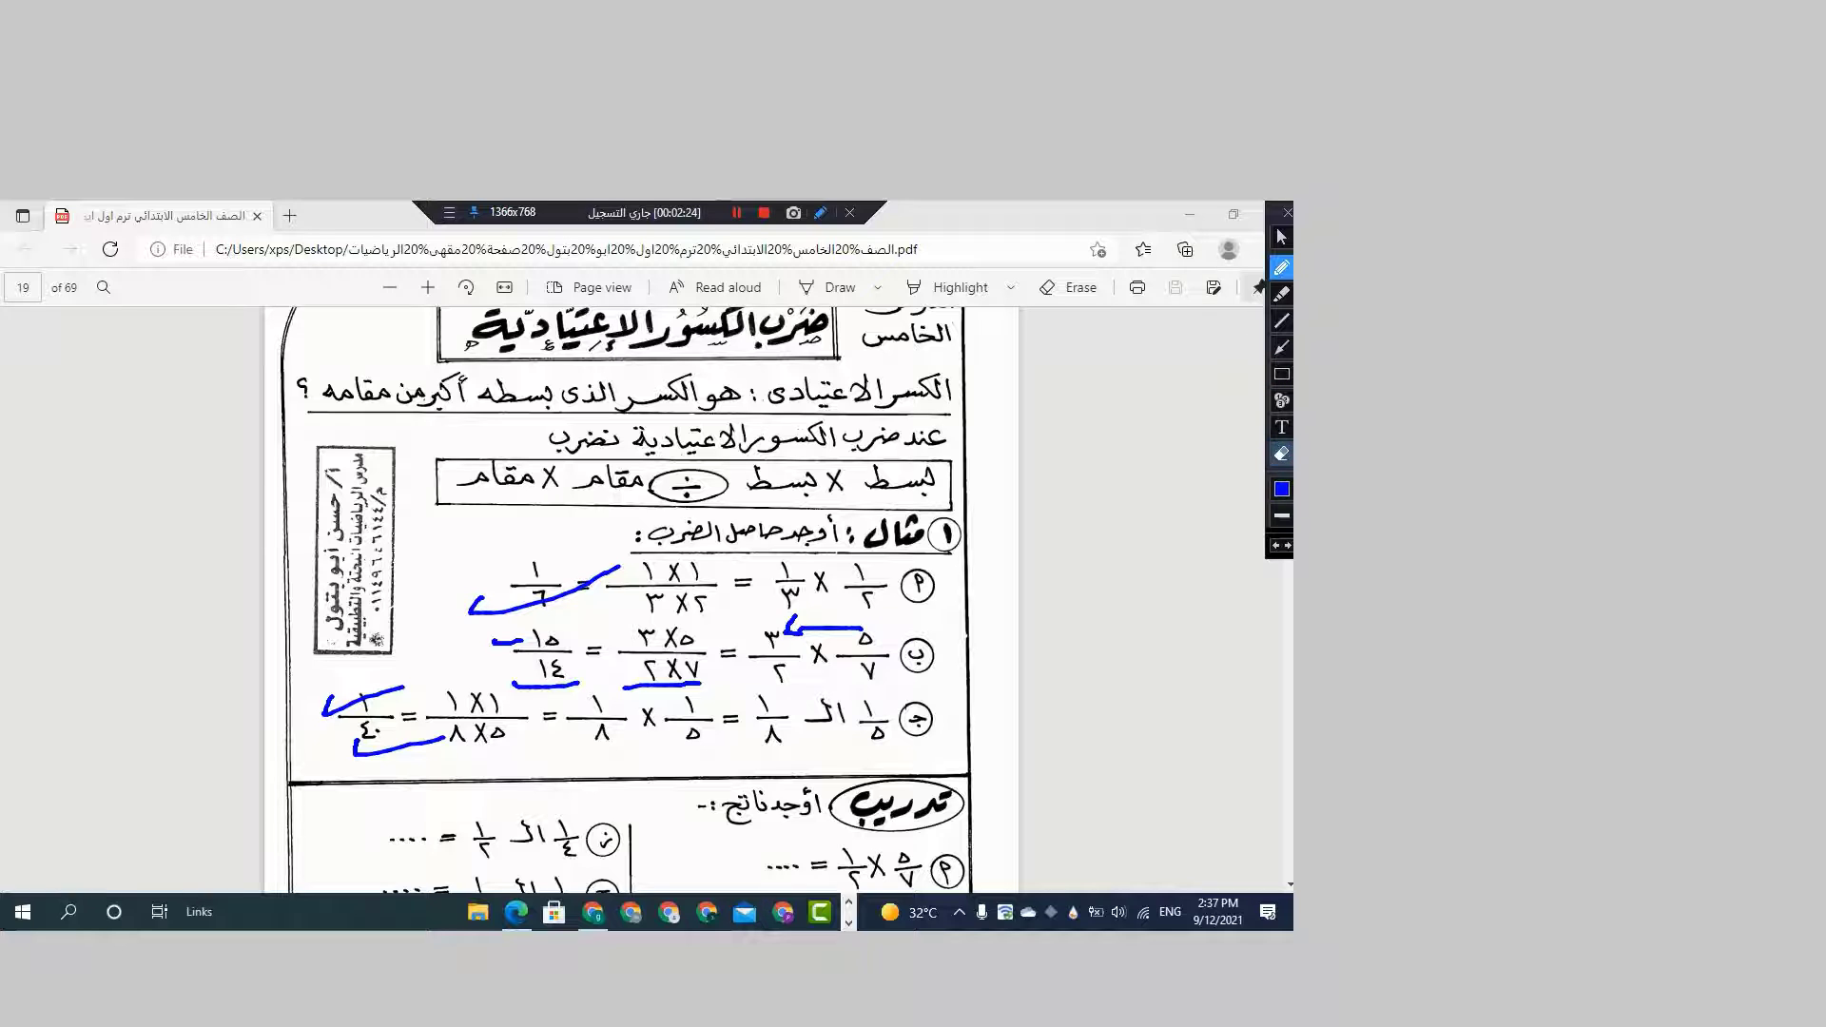
Wipe all blue annotations off the examples and return to the blue pen
left_click(1281, 454)
left_click_drag(194, 429, 1018, 847)
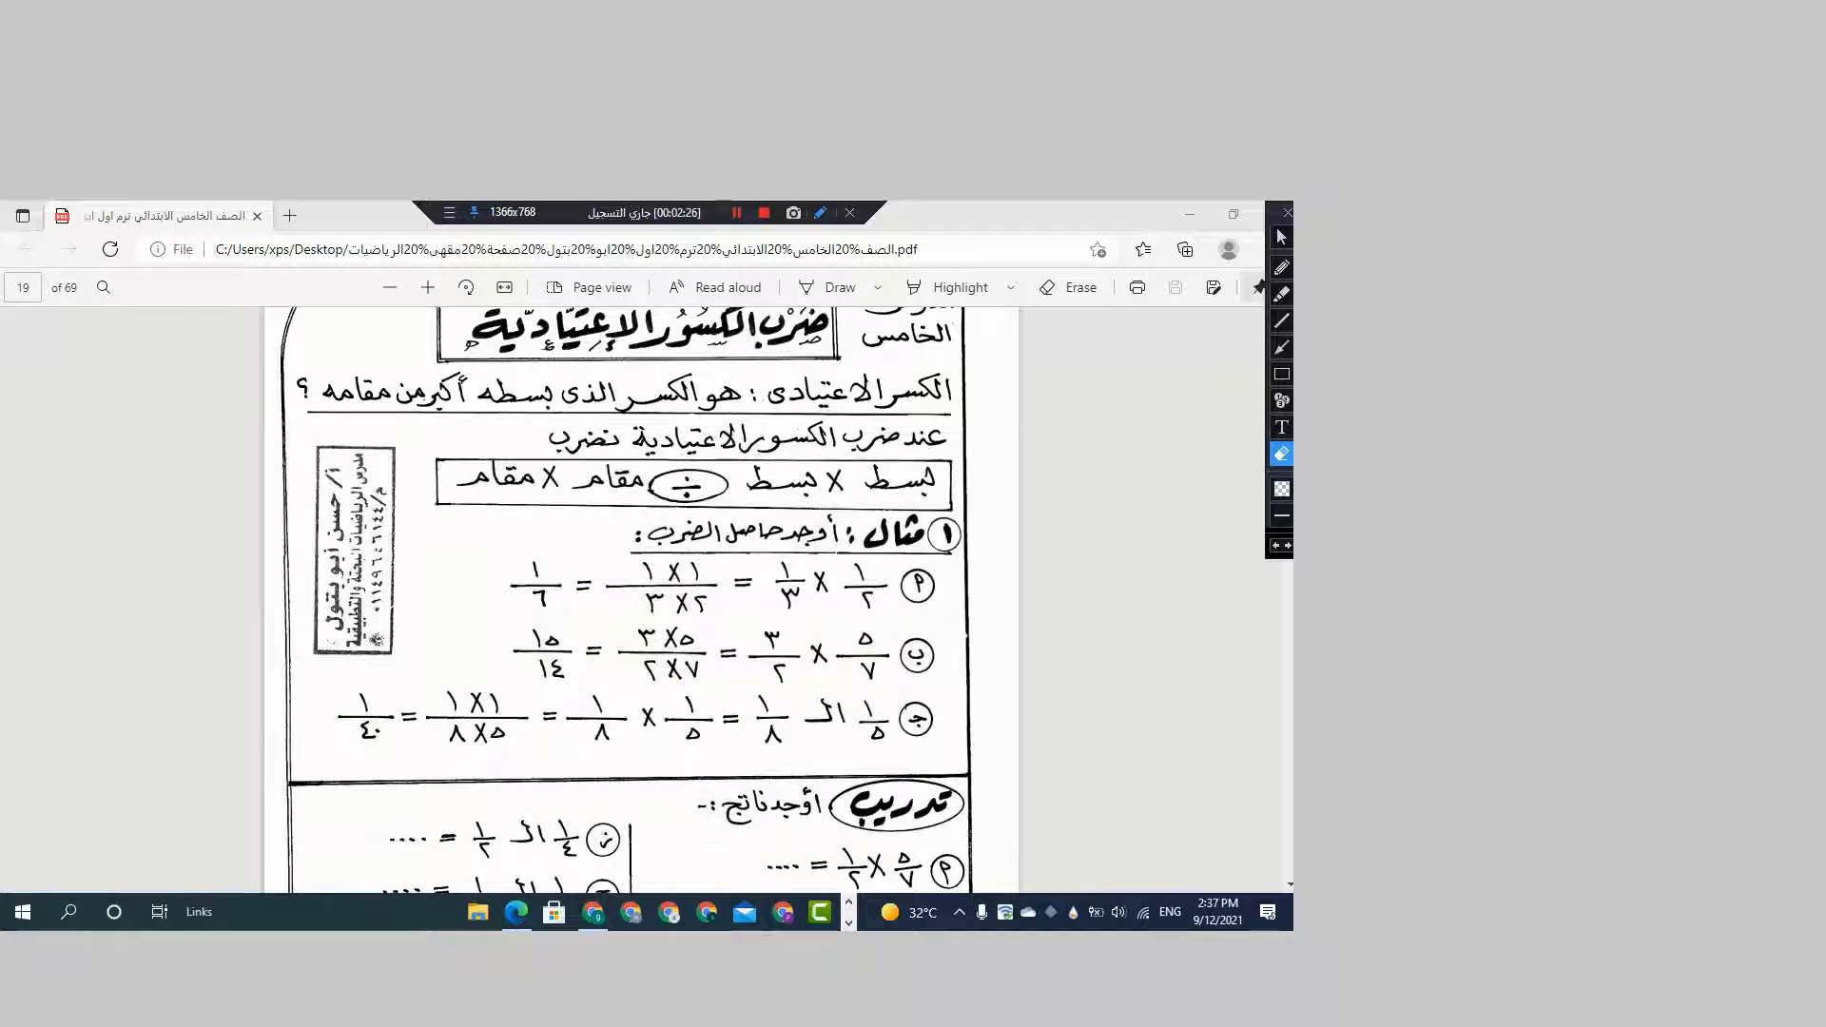
left_click(1280, 238)
left_click(1281, 268)
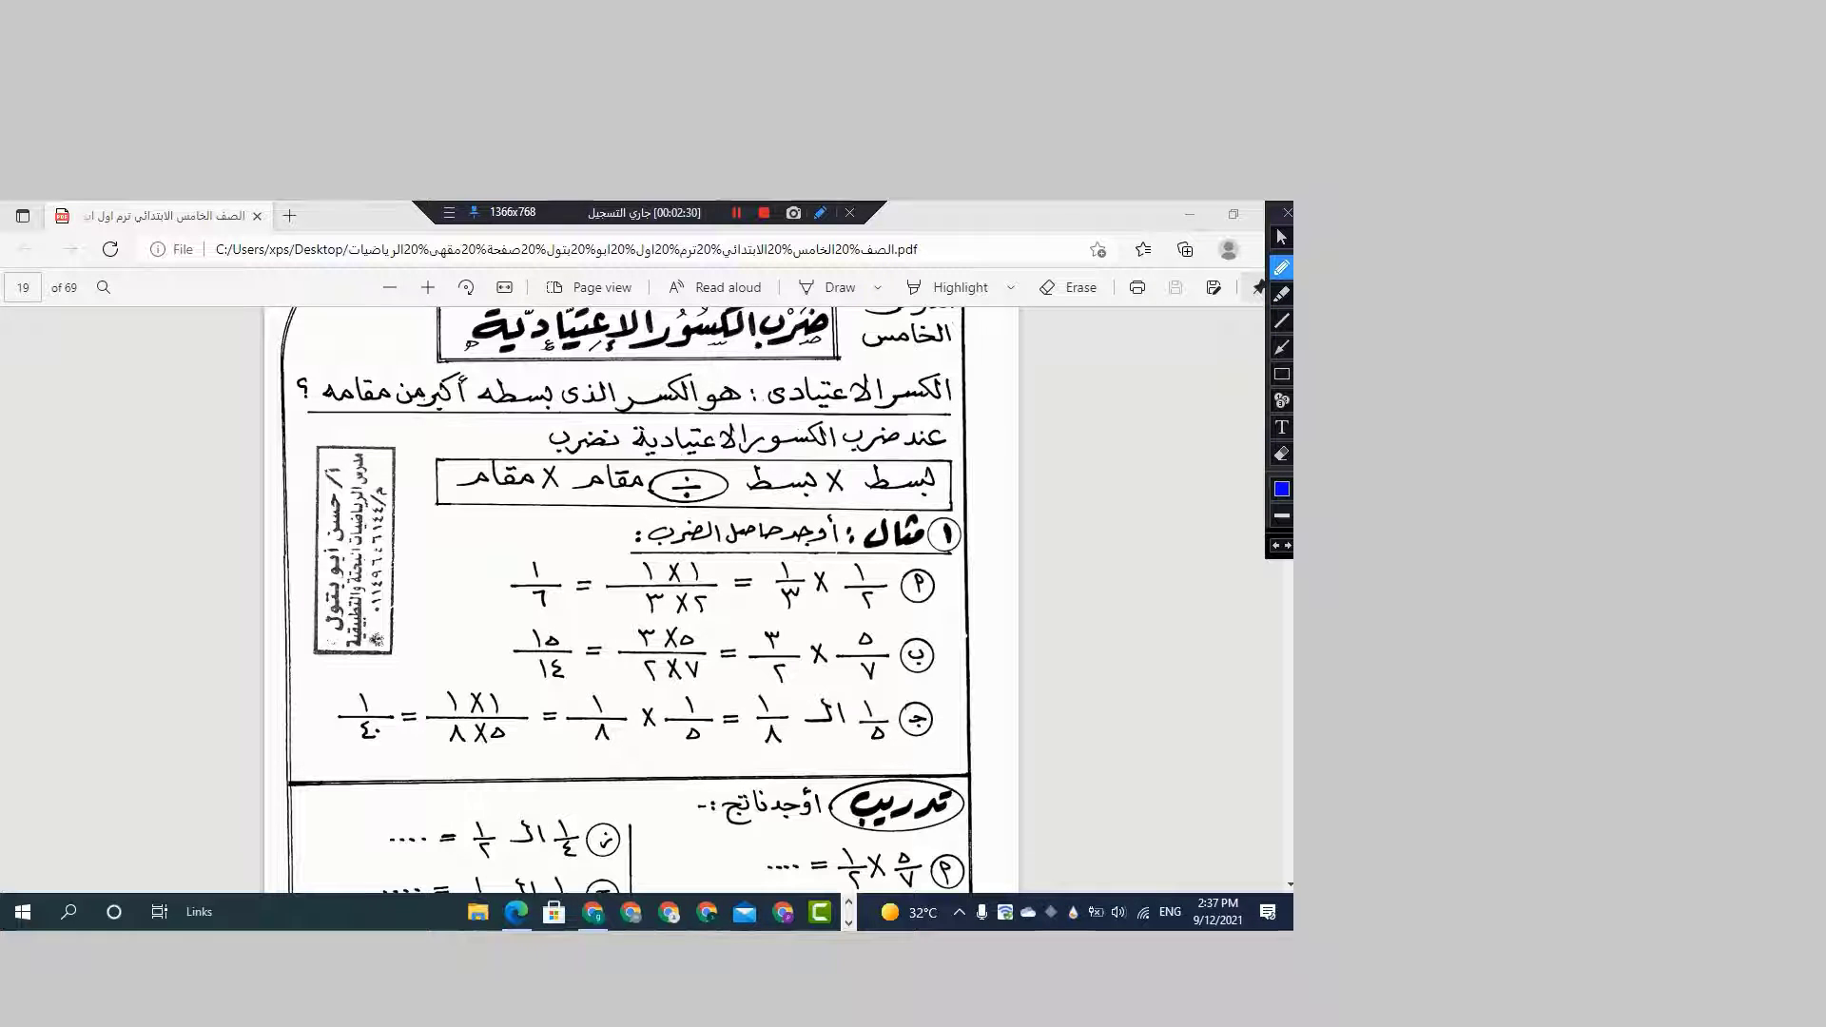
scroll(629, 599, "down", 3)
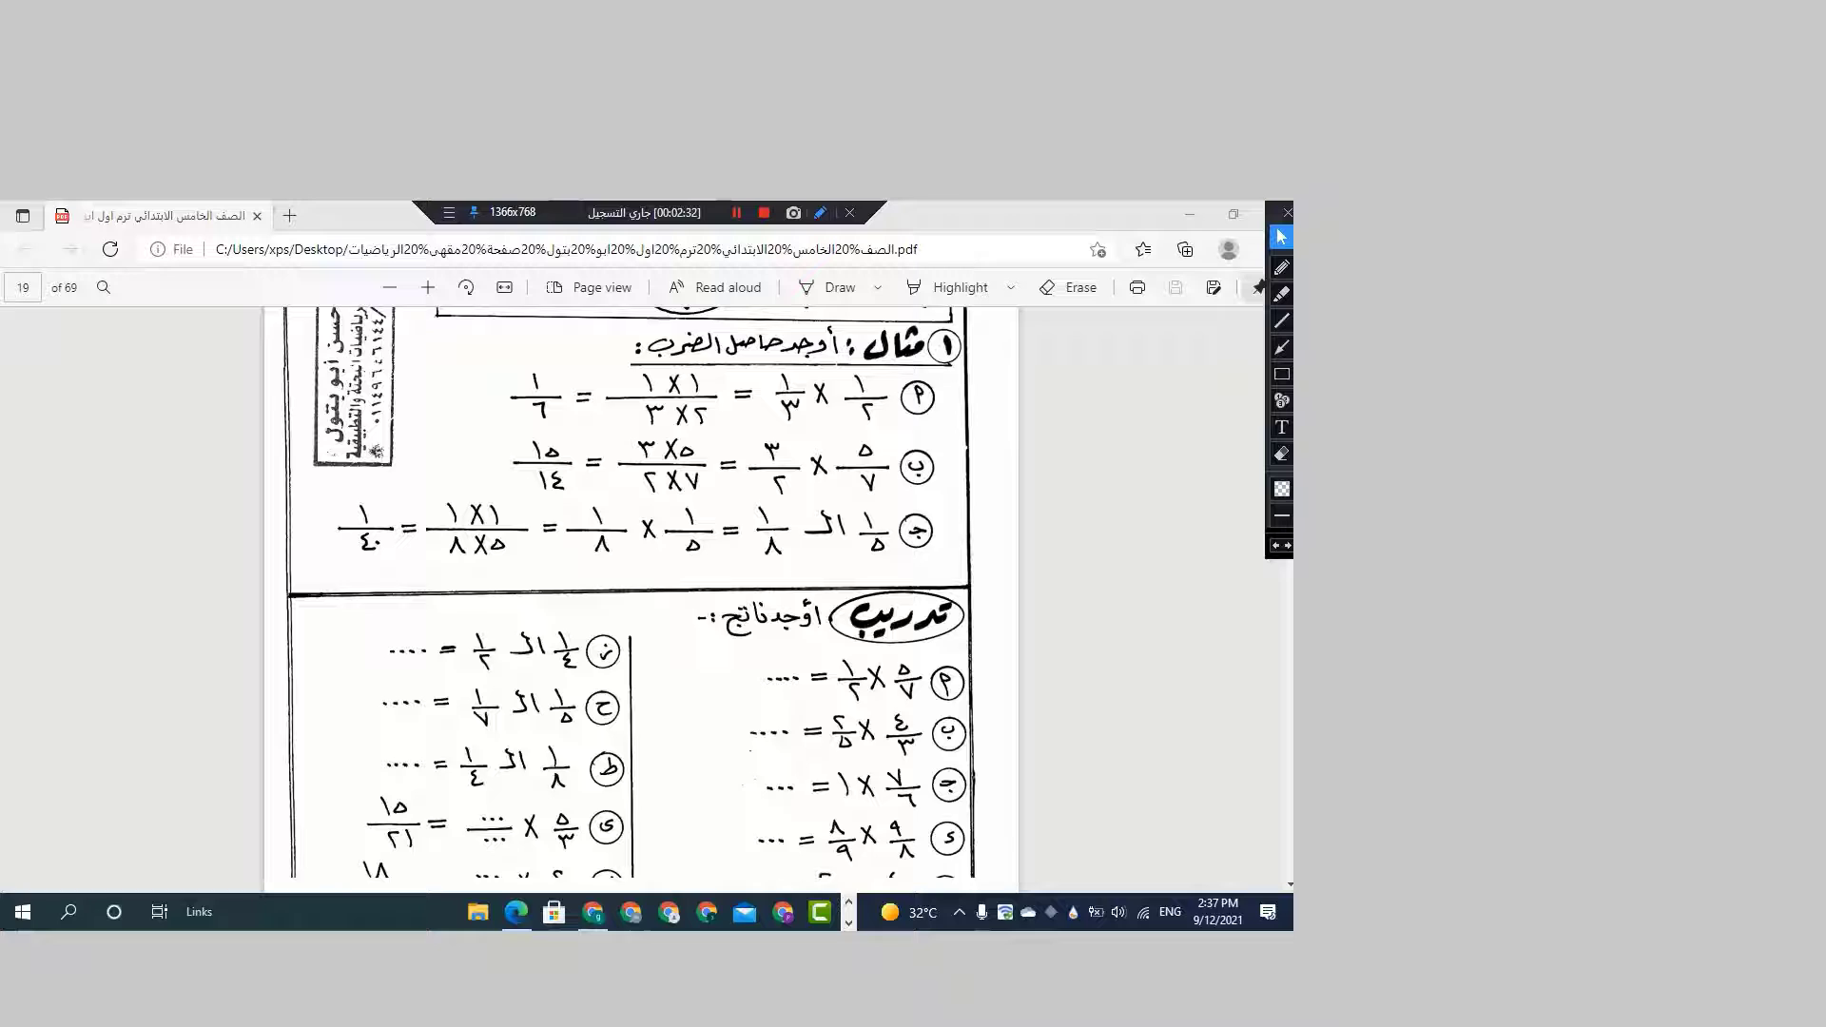
scroll(627, 599, "down", 3)
scroll(627, 600, "down", 2)
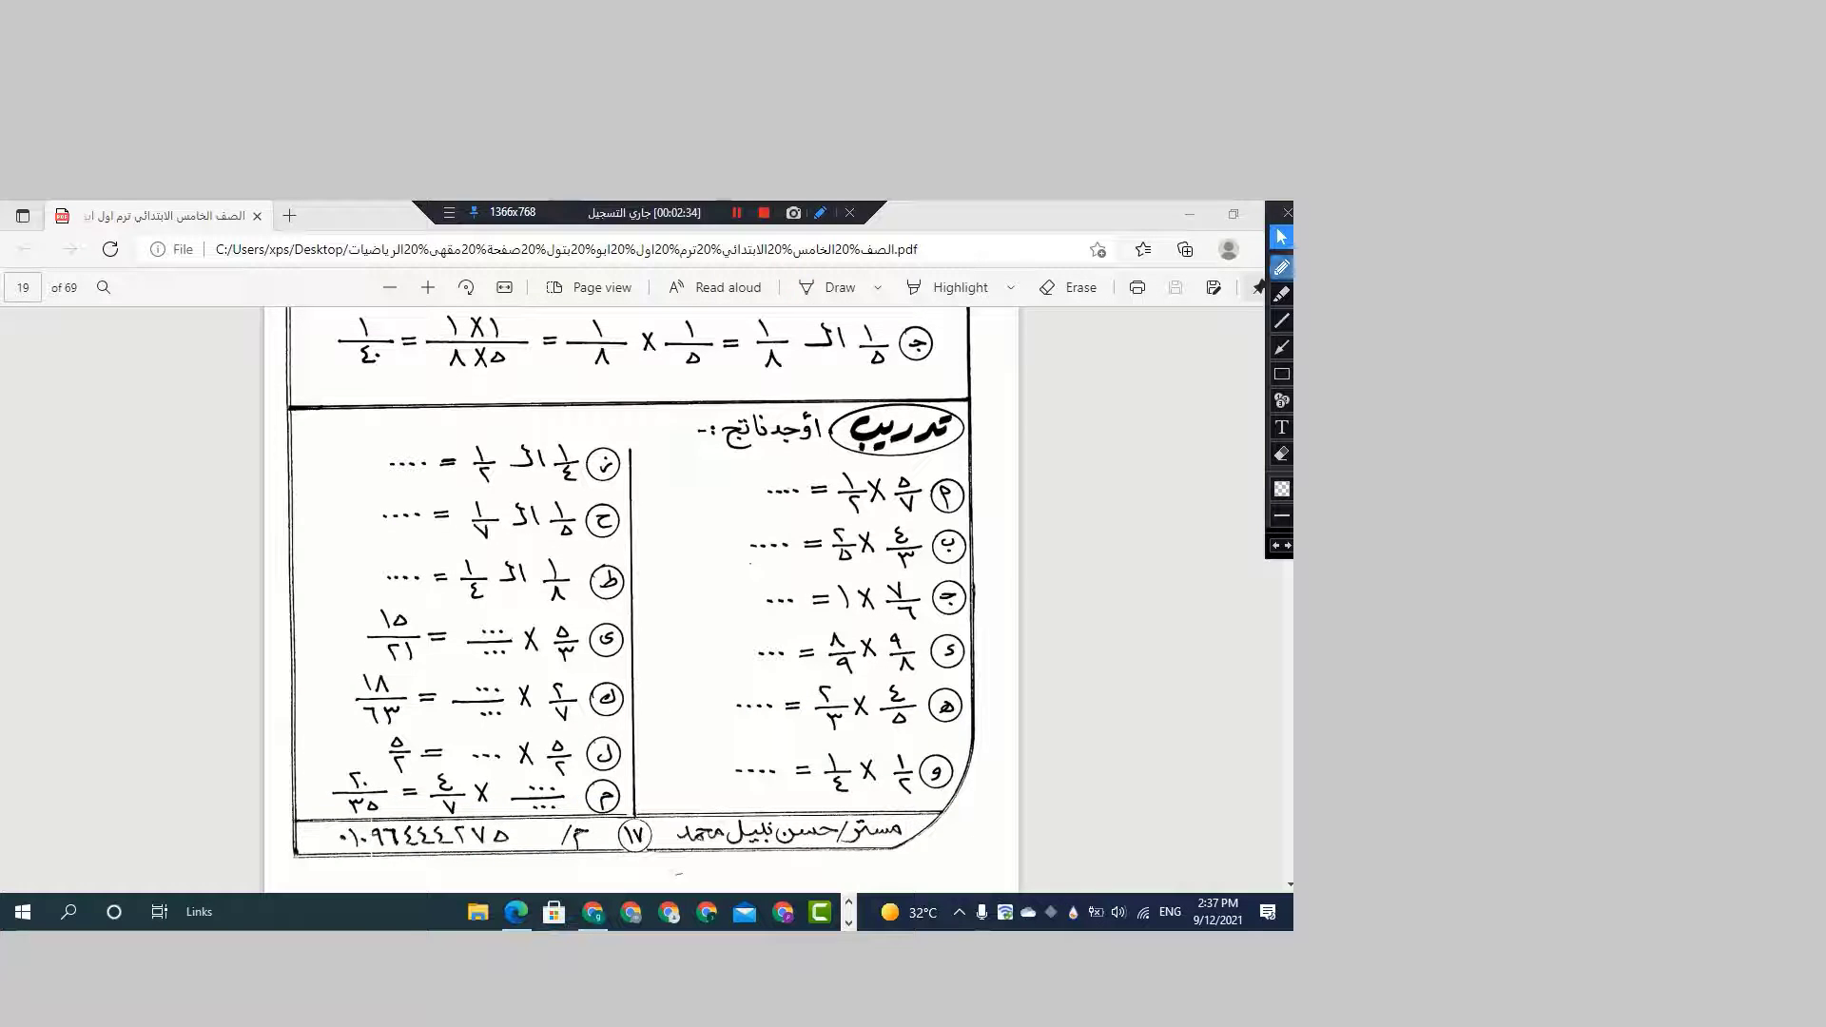
Write the blue answer fractions for practice items أ and ب
left_click(1281, 269)
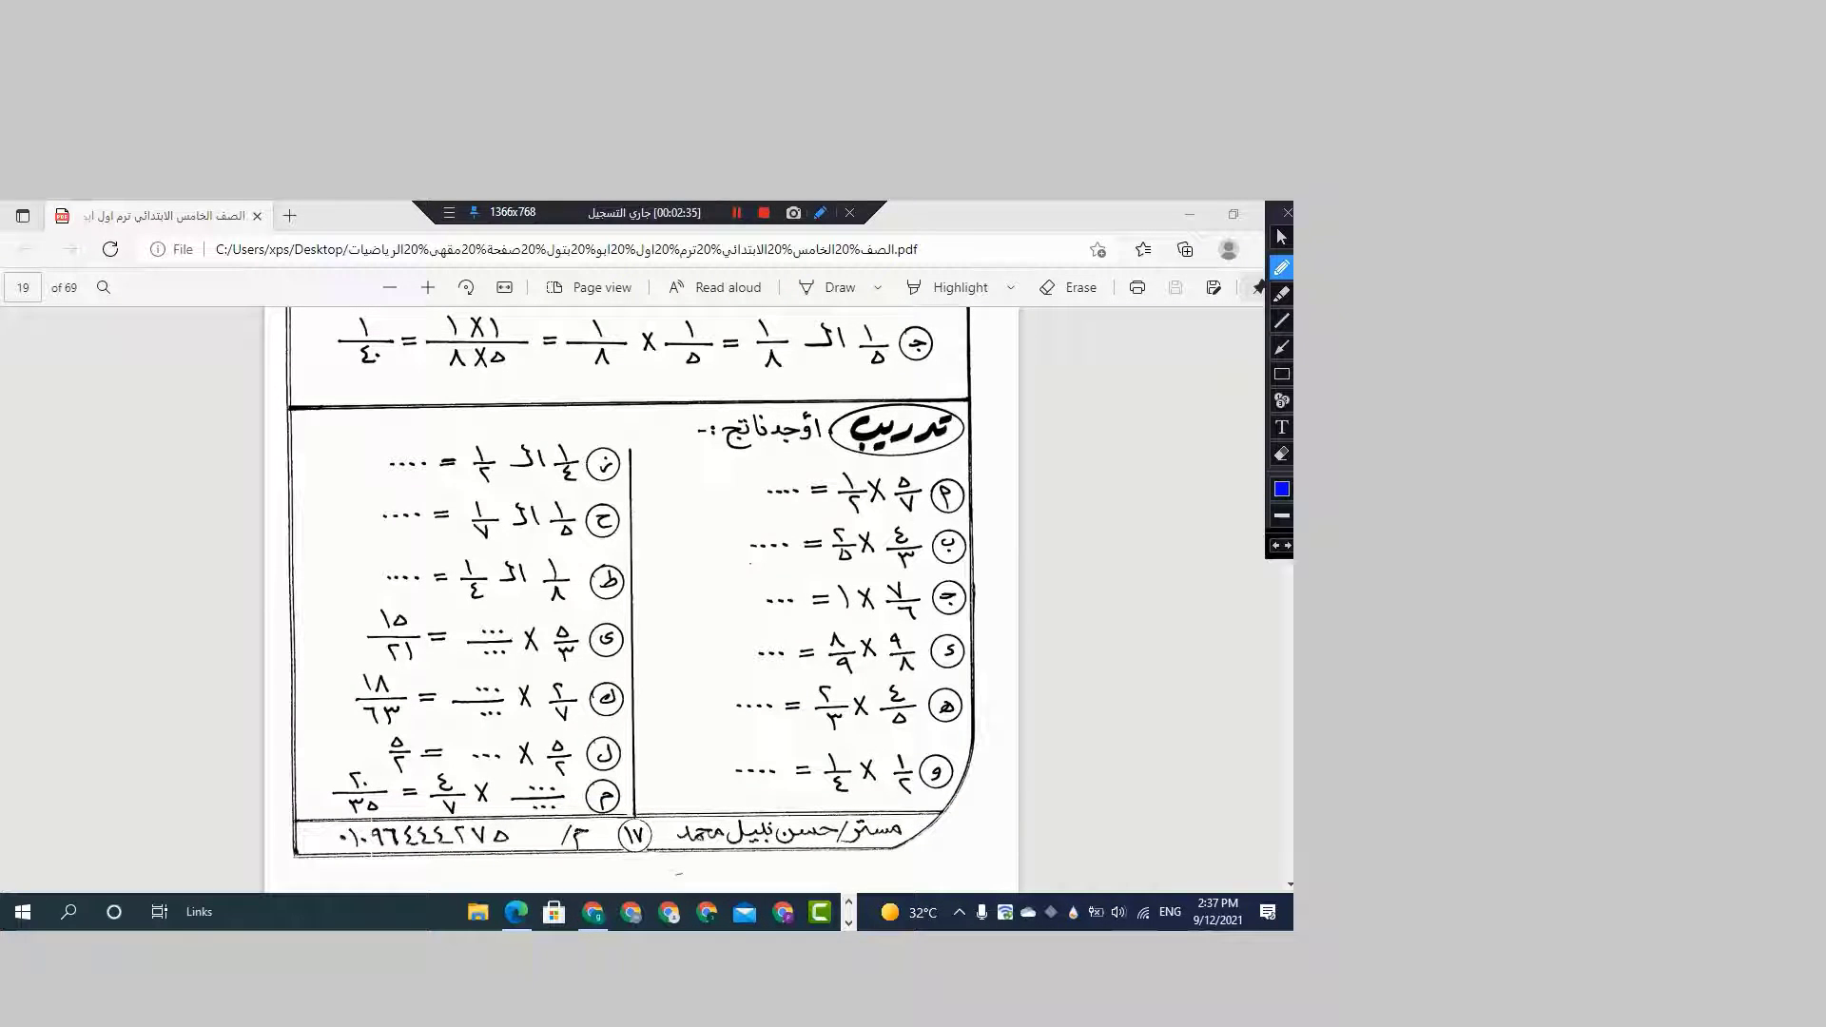
left_click_drag(790, 490, 730, 479)
mouse_move(774, 496)
left_mouse_down()
mouse_move(793, 513)
mouse_move(699, 551)
mouse_move(751, 585)
mouse_move(725, 586)
left_mouse_up()
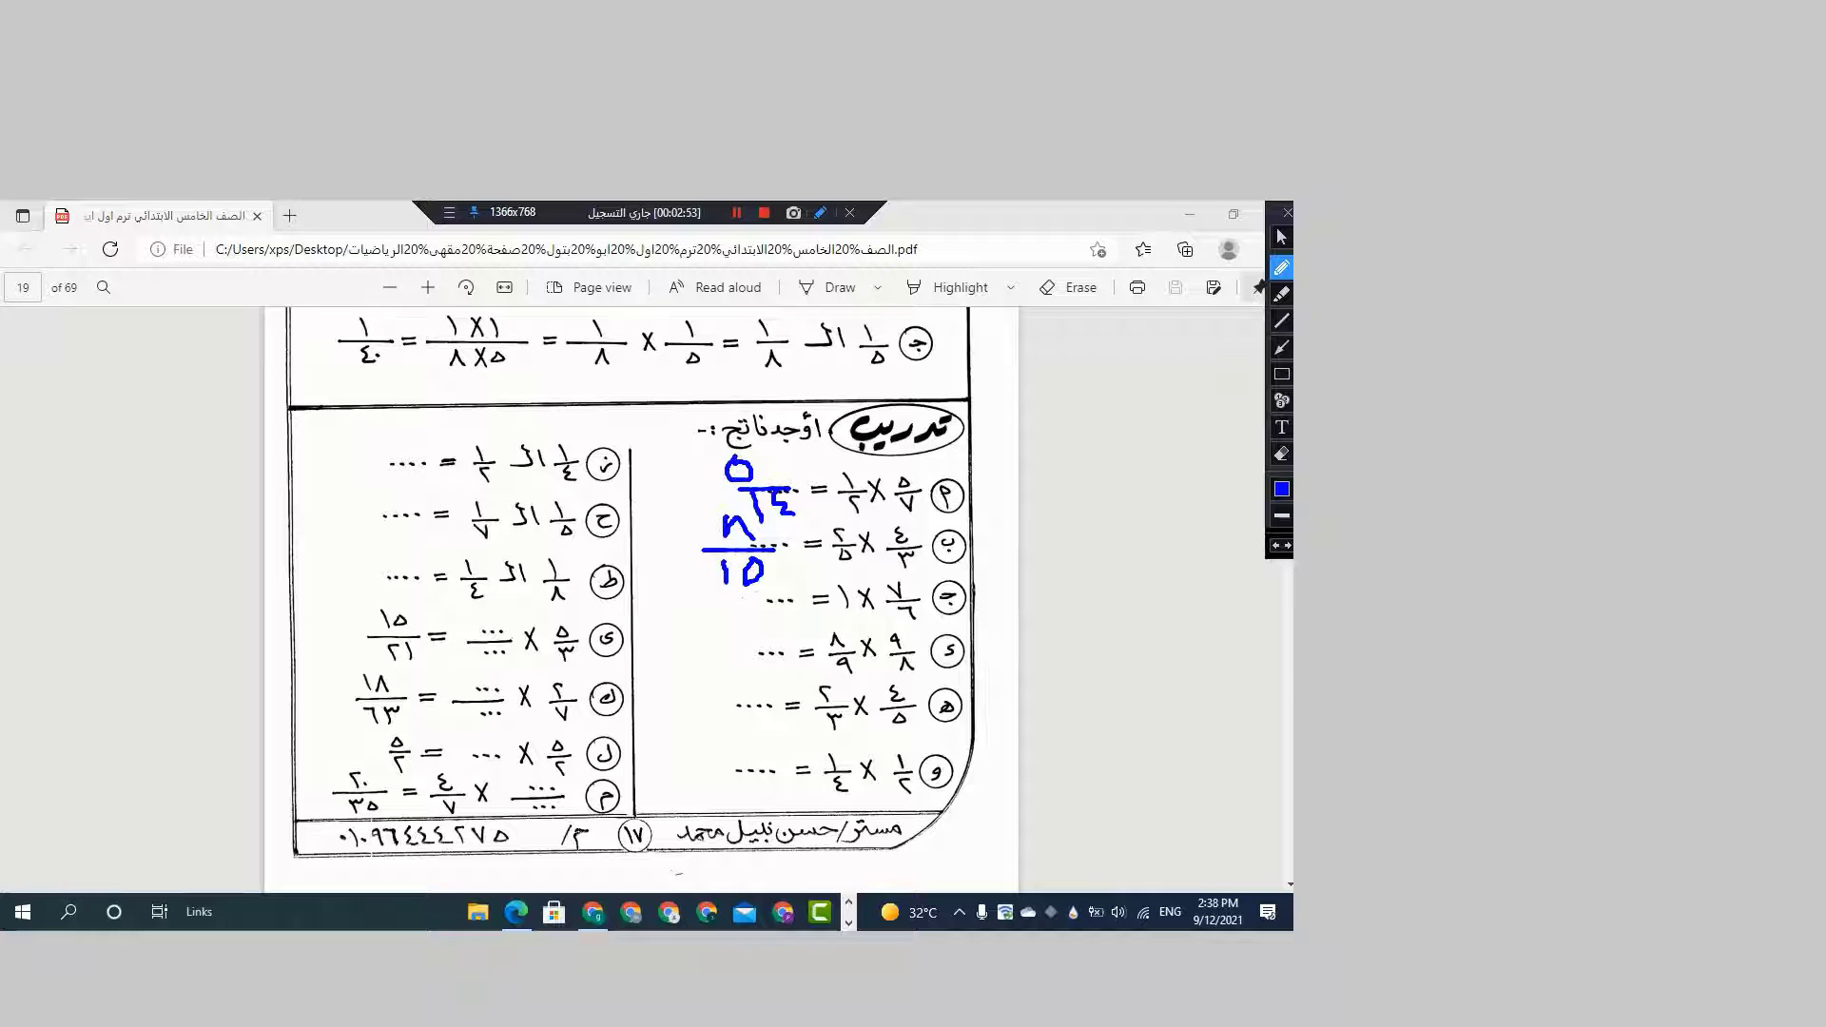
mouse_move(775, 584)
left_mouse_down()
mouse_move(795, 583)
mouse_move(777, 601)
mouse_move(801, 626)
mouse_move(727, 613)
mouse_move(748, 617)
mouse_move(739, 637)
mouse_move(700, 602)
mouse_move(696, 618)
mouse_move(673, 608)
mouse_move(685, 643)
mouse_move(637, 648)
left_mouse_up()
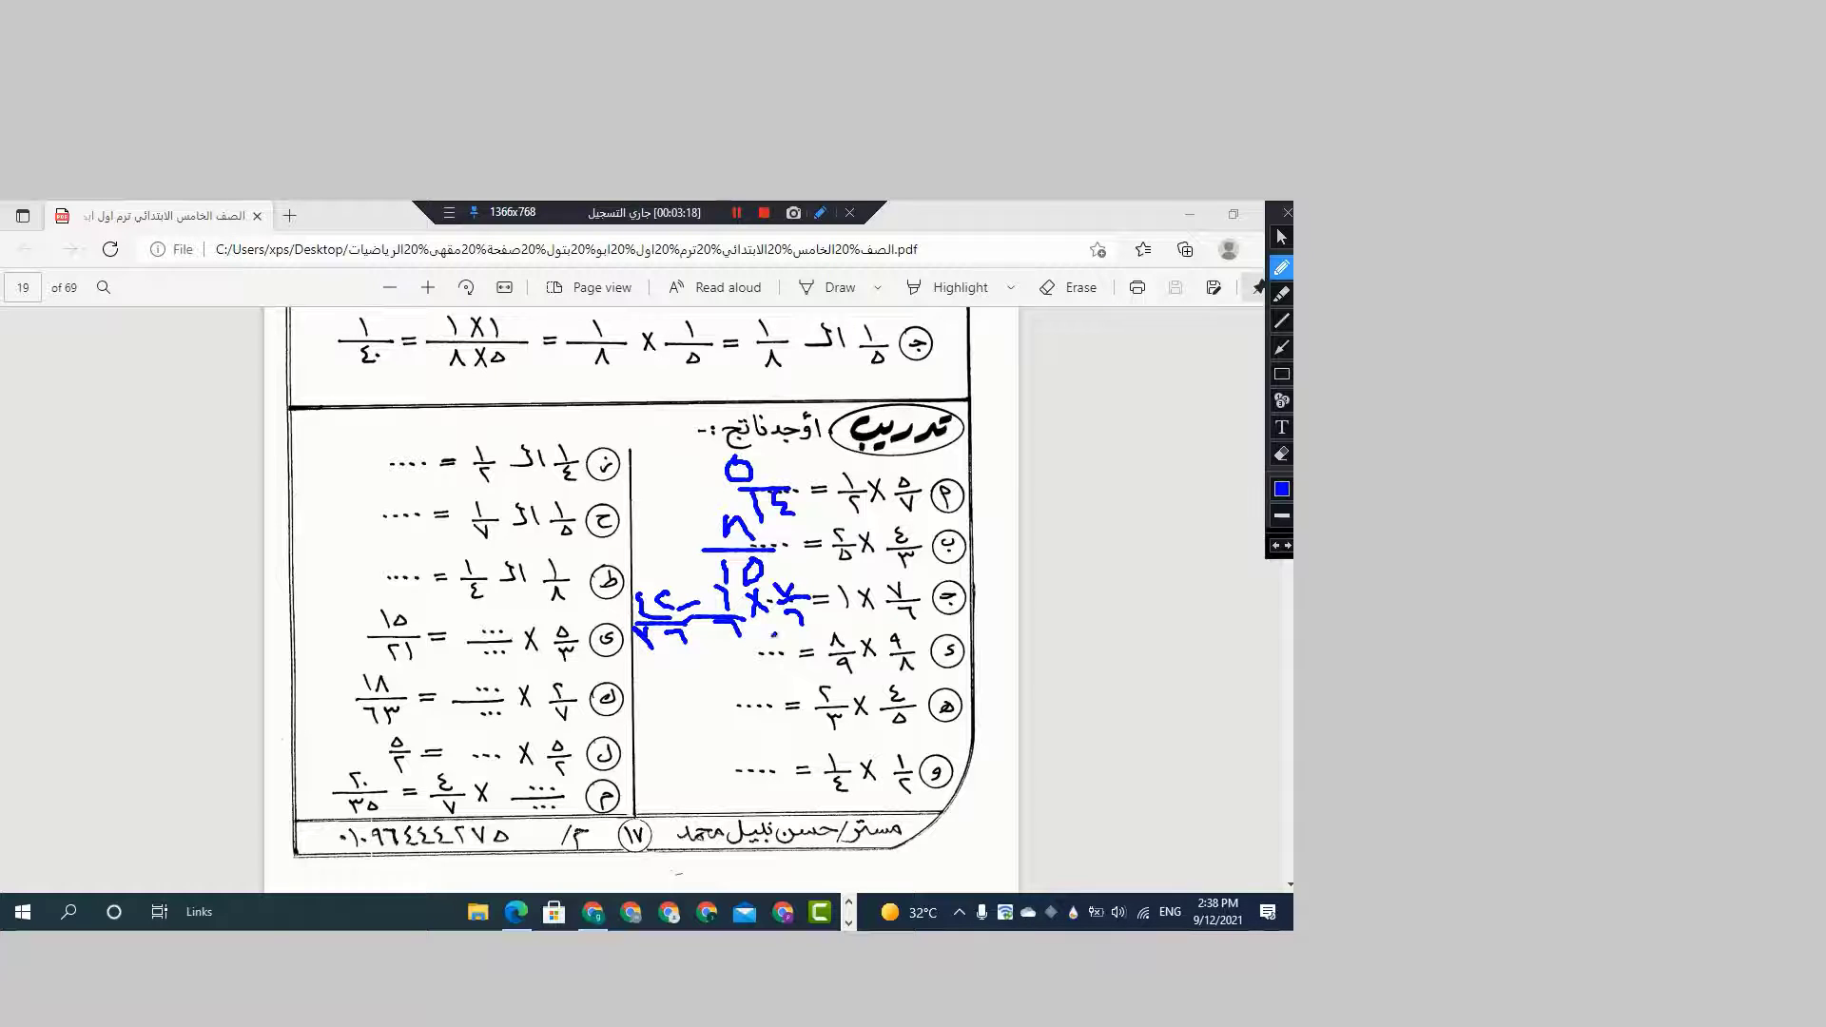
Write the answers for items ج, د and ه, then begin working item ن
left_click_drag(779, 633, 785, 660)
mouse_move(766, 663)
left_mouse_down()
mouse_move(791, 680)
mouse_move(756, 682)
mouse_move(727, 651)
mouse_move(693, 681)
mouse_move(785, 708)
mouse_move(725, 709)
left_mouse_up()
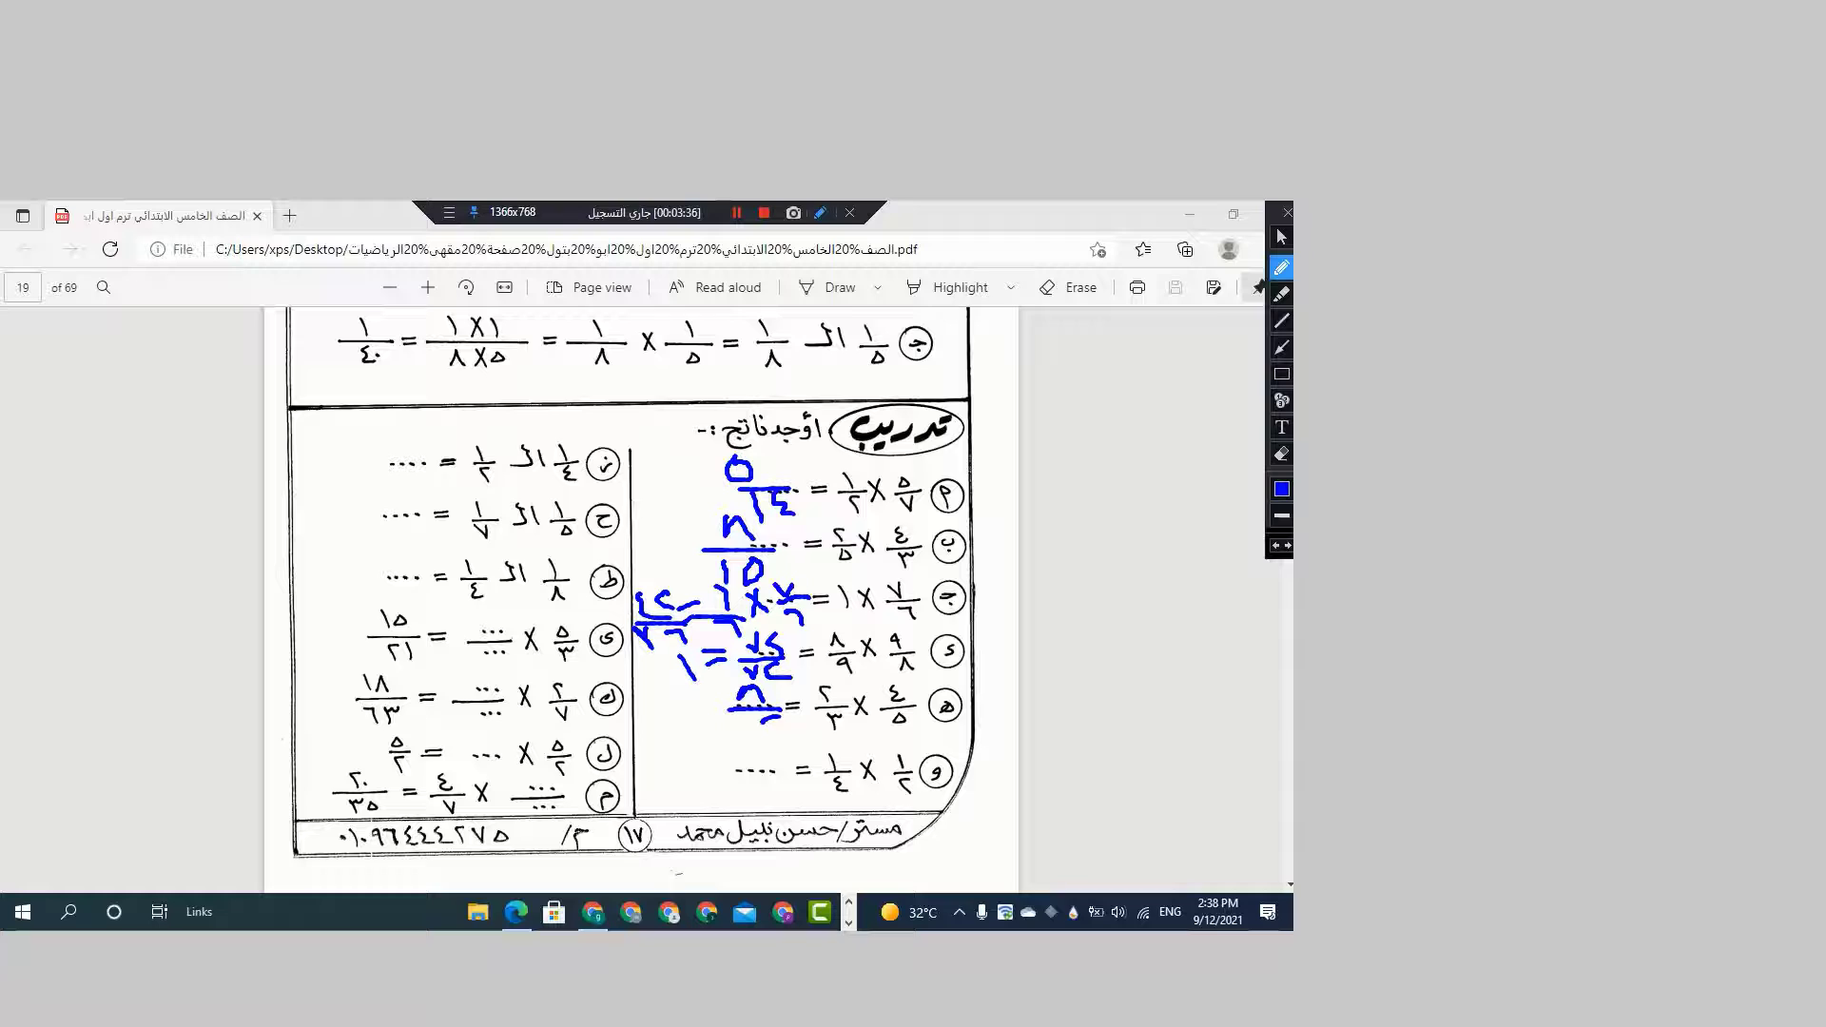
mouse_move(763, 716)
left_mouse_down()
mouse_move(776, 736)
mouse_move(748, 739)
mouse_move(771, 770)
mouse_move(717, 755)
mouse_move(724, 795)
mouse_move(750, 795)
left_mouse_up()
mouse_move(408, 437)
left_mouse_down()
mouse_move(408, 456)
mouse_move(380, 456)
mouse_move(412, 488)
mouse_move(330, 448)
mouse_move(288, 454)
mouse_move(320, 490)
mouse_move(276, 465)
left_mouse_up()
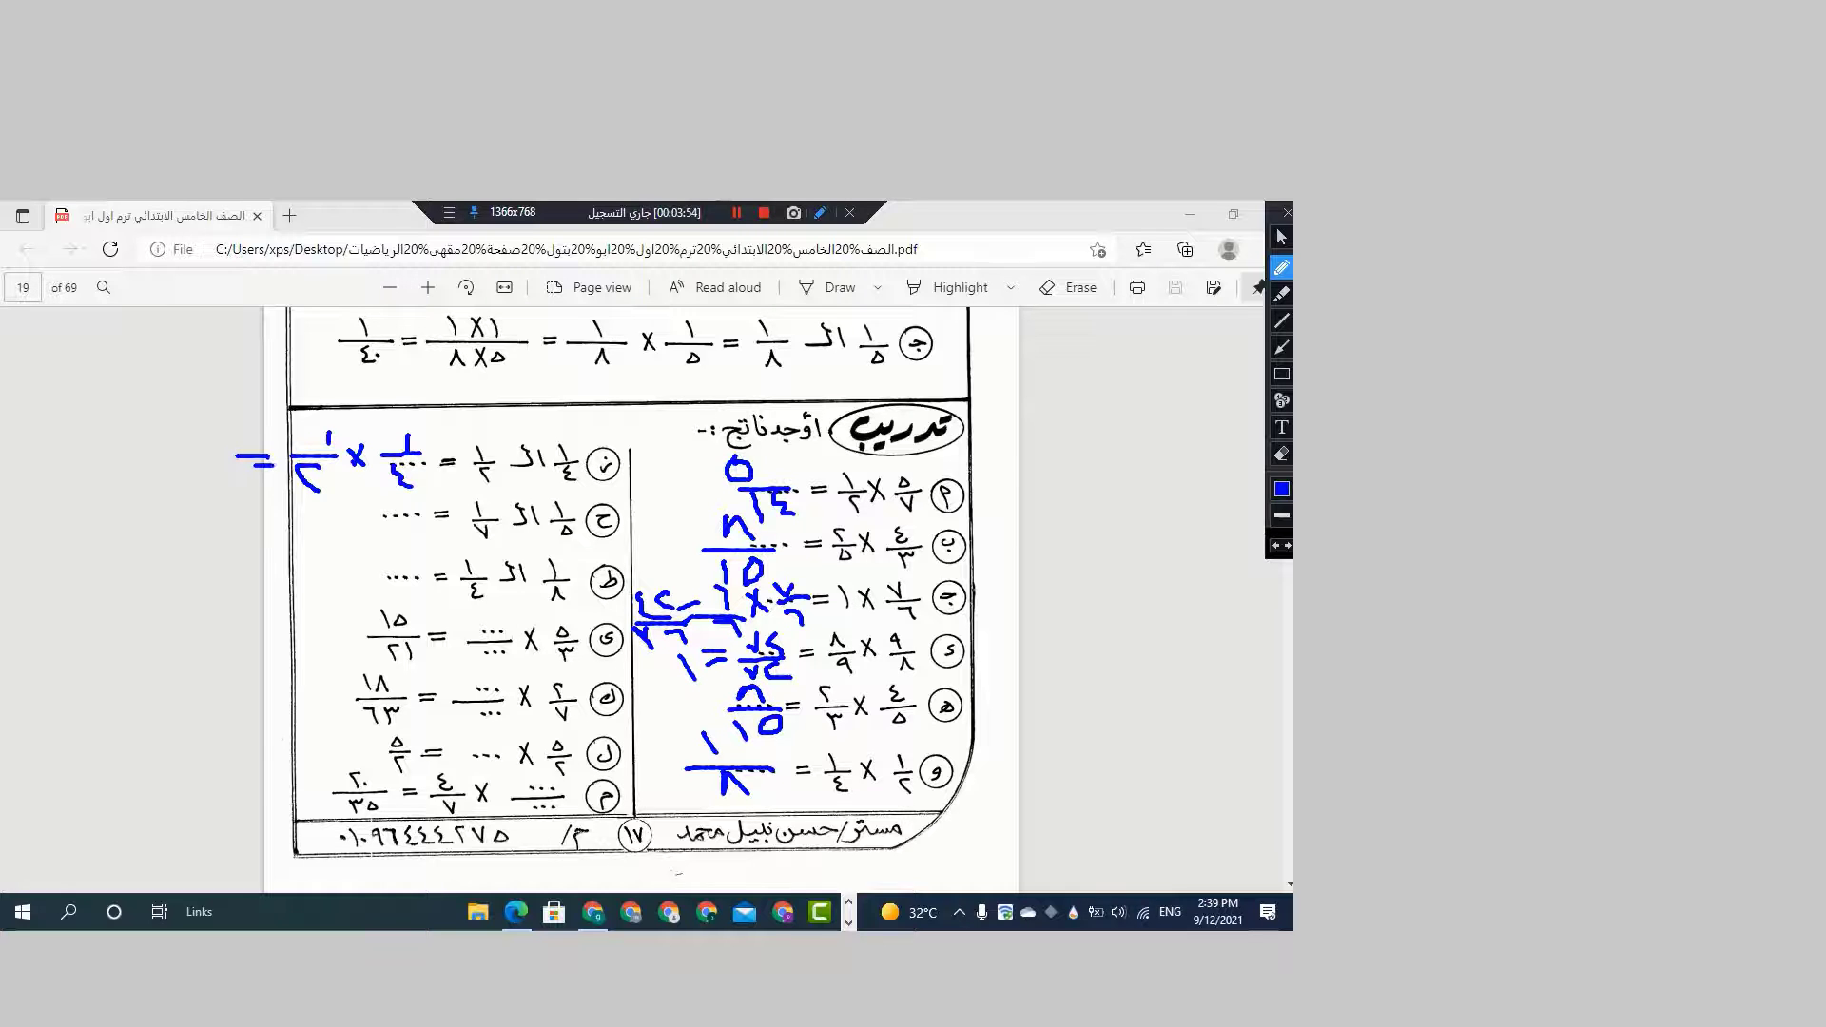
Extend item ن's working and fill the missing numerator and denominator in item ى
mouse_move(187, 425)
left_mouse_down()
mouse_move(198, 447)
mouse_move(163, 457)
mouse_move(211, 481)
left_mouse_up()
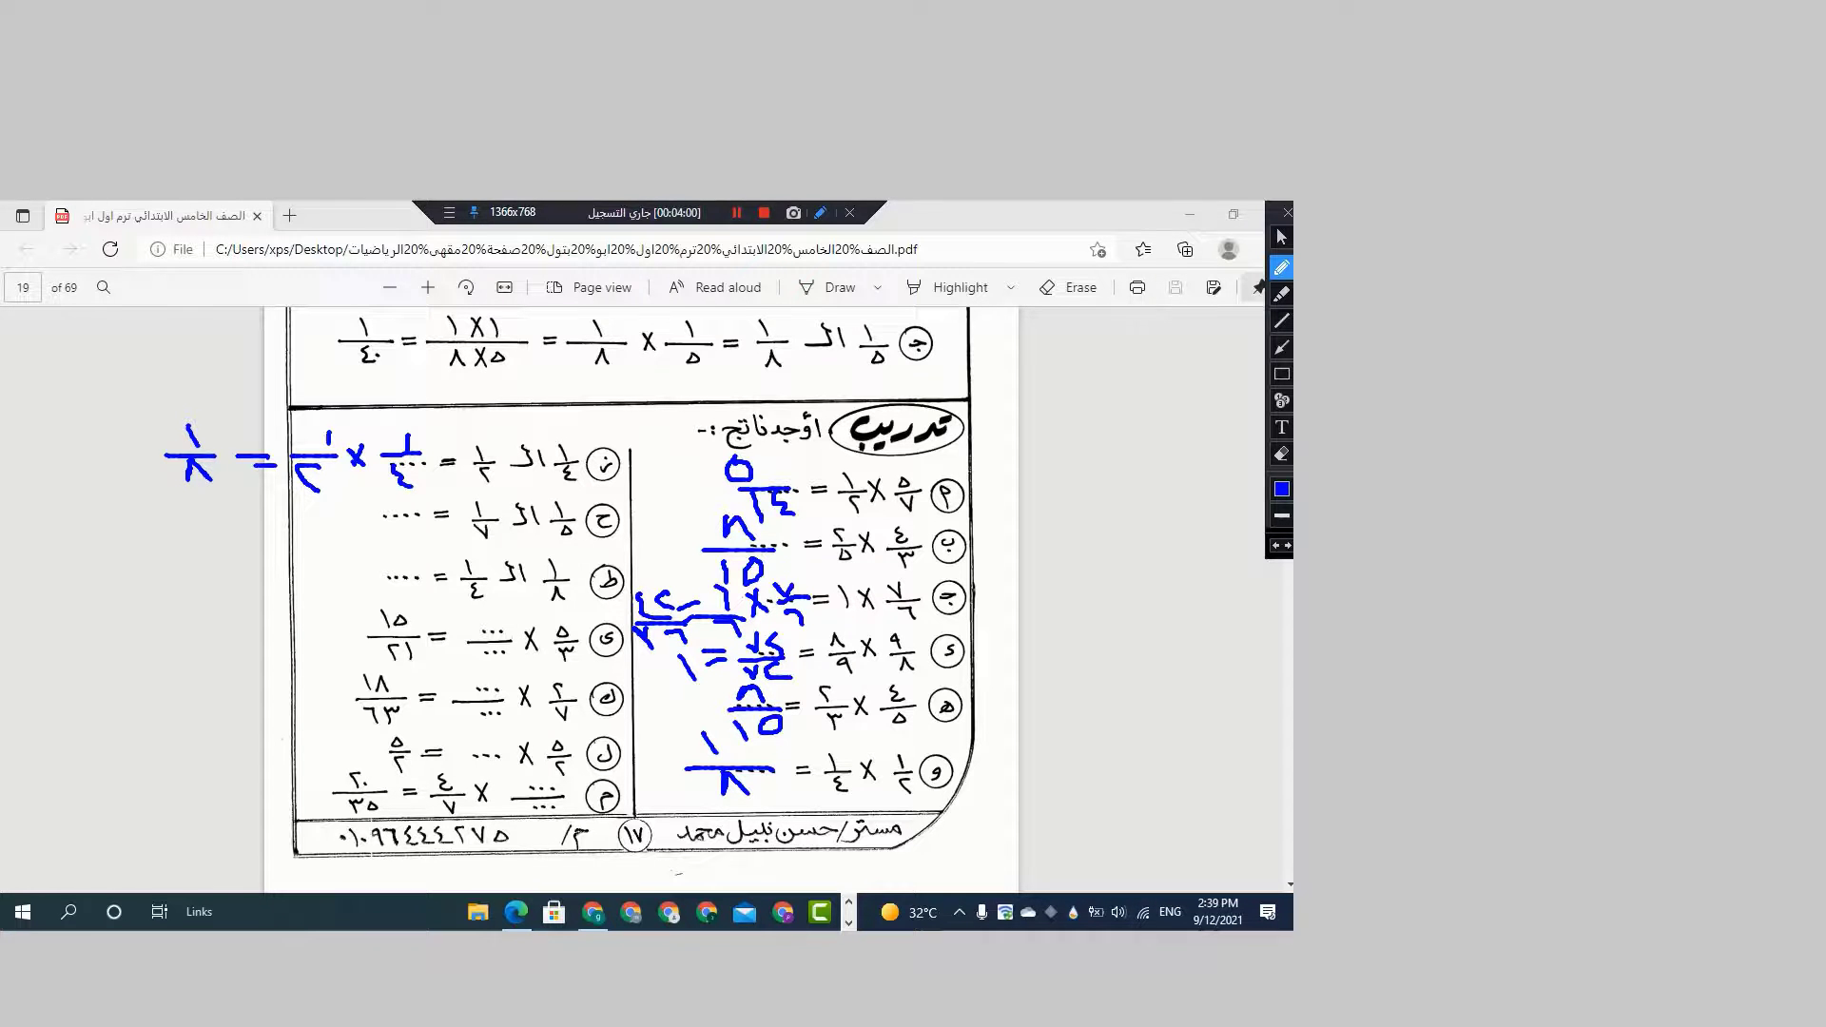
mouse_move(385, 500)
left_mouse_down()
mouse_move(396, 511)
mouse_move(379, 514)
mouse_move(430, 531)
mouse_move(379, 570)
mouse_move(425, 573)
mouse_move(370, 599)
left_mouse_up()
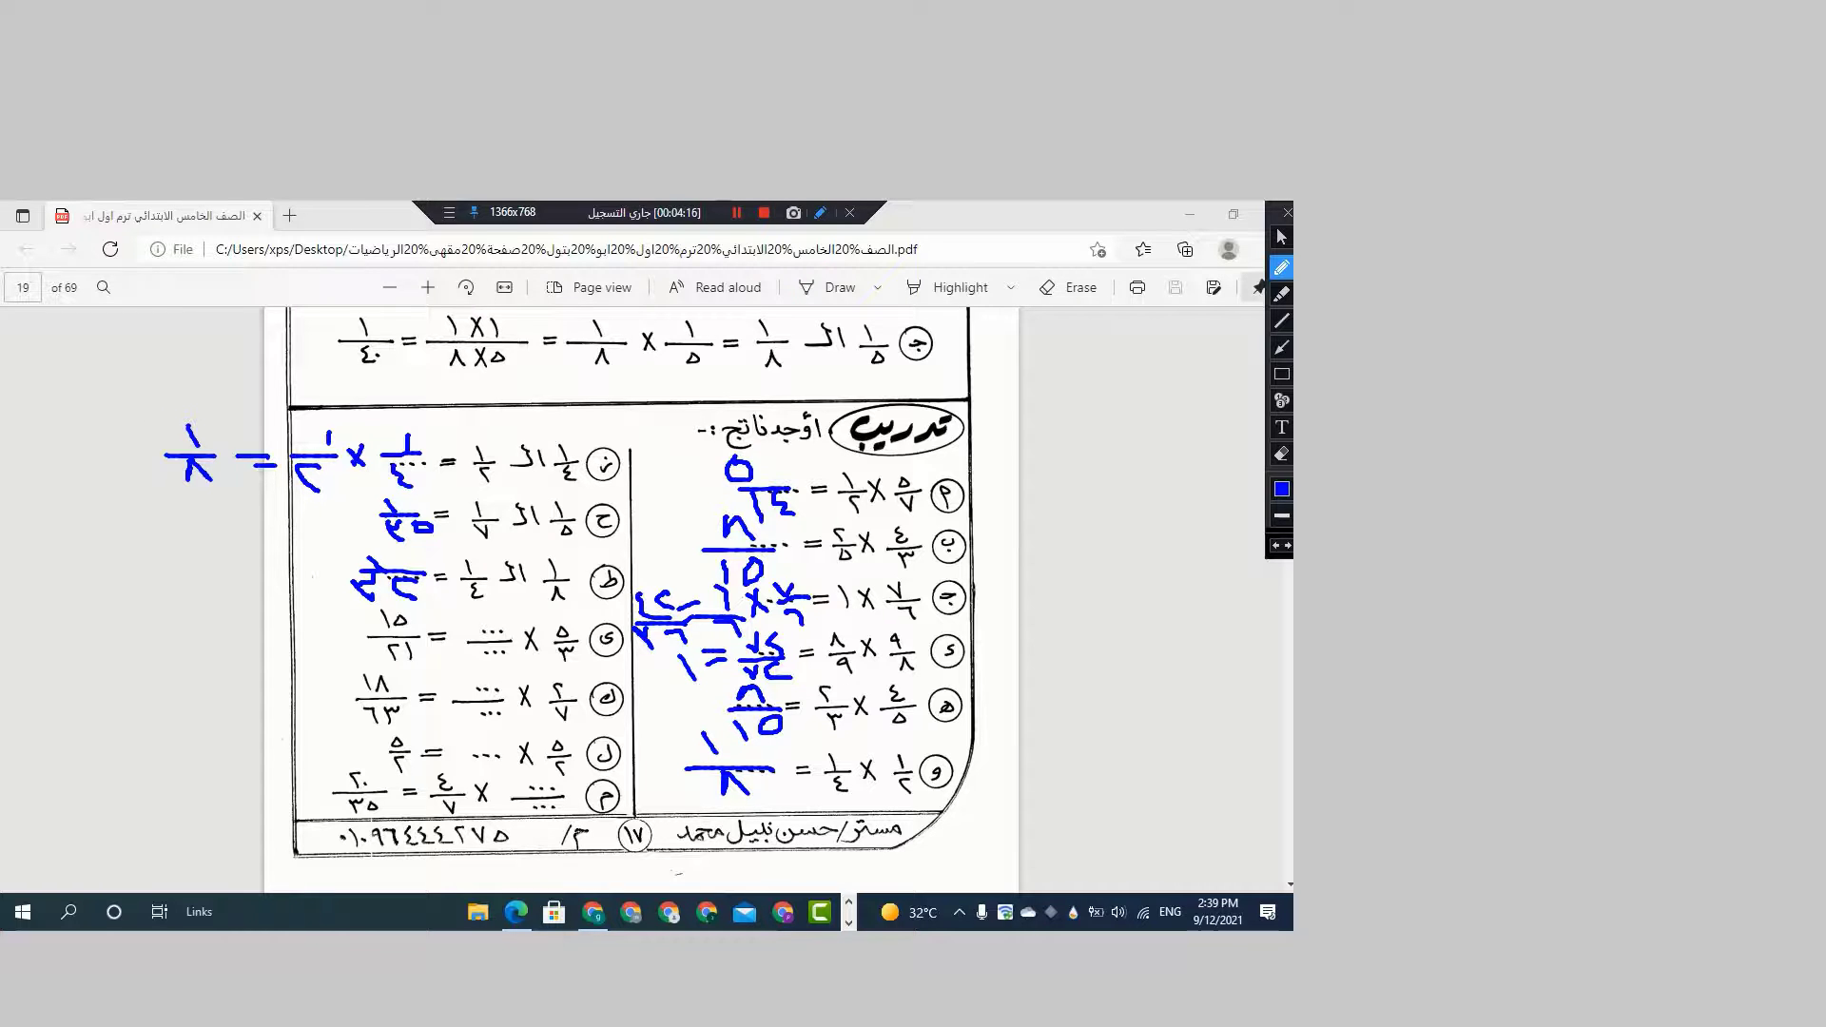
left_click_drag(493, 610, 487, 638)
left_click_drag(479, 651, 511, 650)
Fill the missing fractions in items ك and ل and the numerator in item م
left_click_drag(471, 668, 486, 690)
left_click_drag(477, 708, 508, 730)
mouse_move(468, 740)
left_mouse_down()
mouse_move(482, 753)
mouse_move(453, 756)
mouse_move(488, 774)
left_mouse_up()
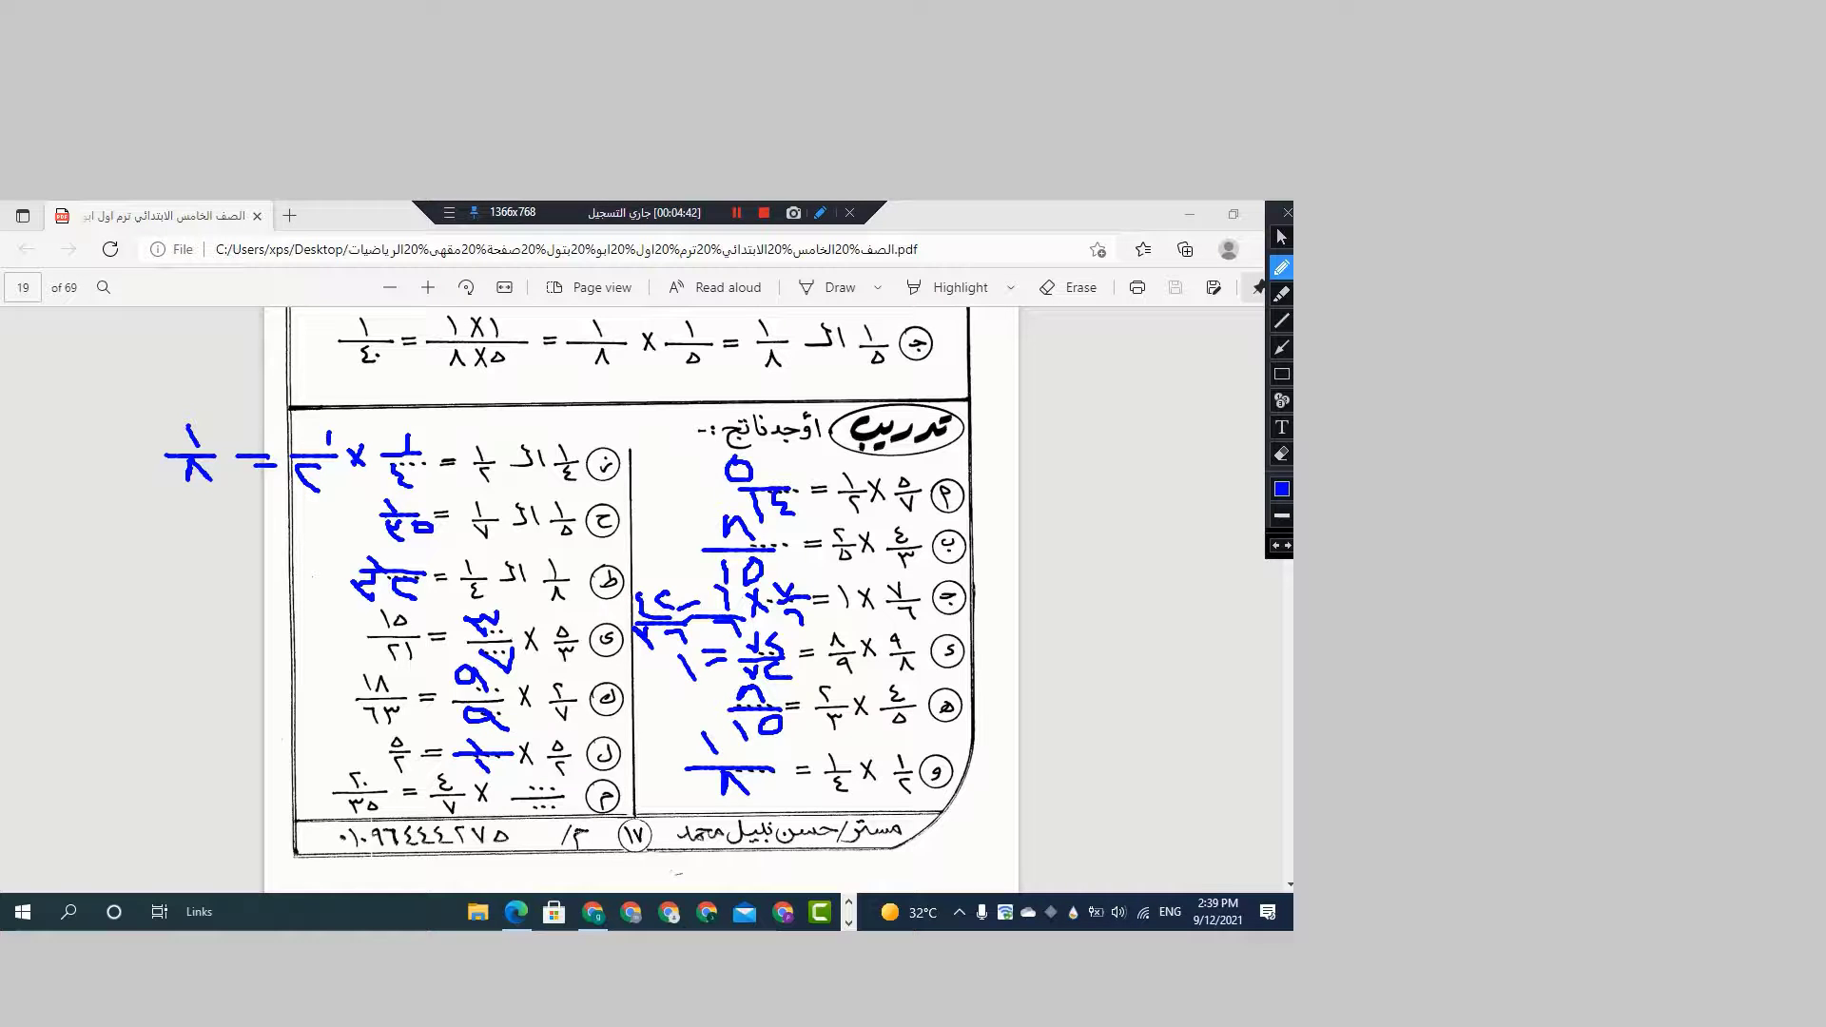
left_click_drag(537, 774, 530, 787)
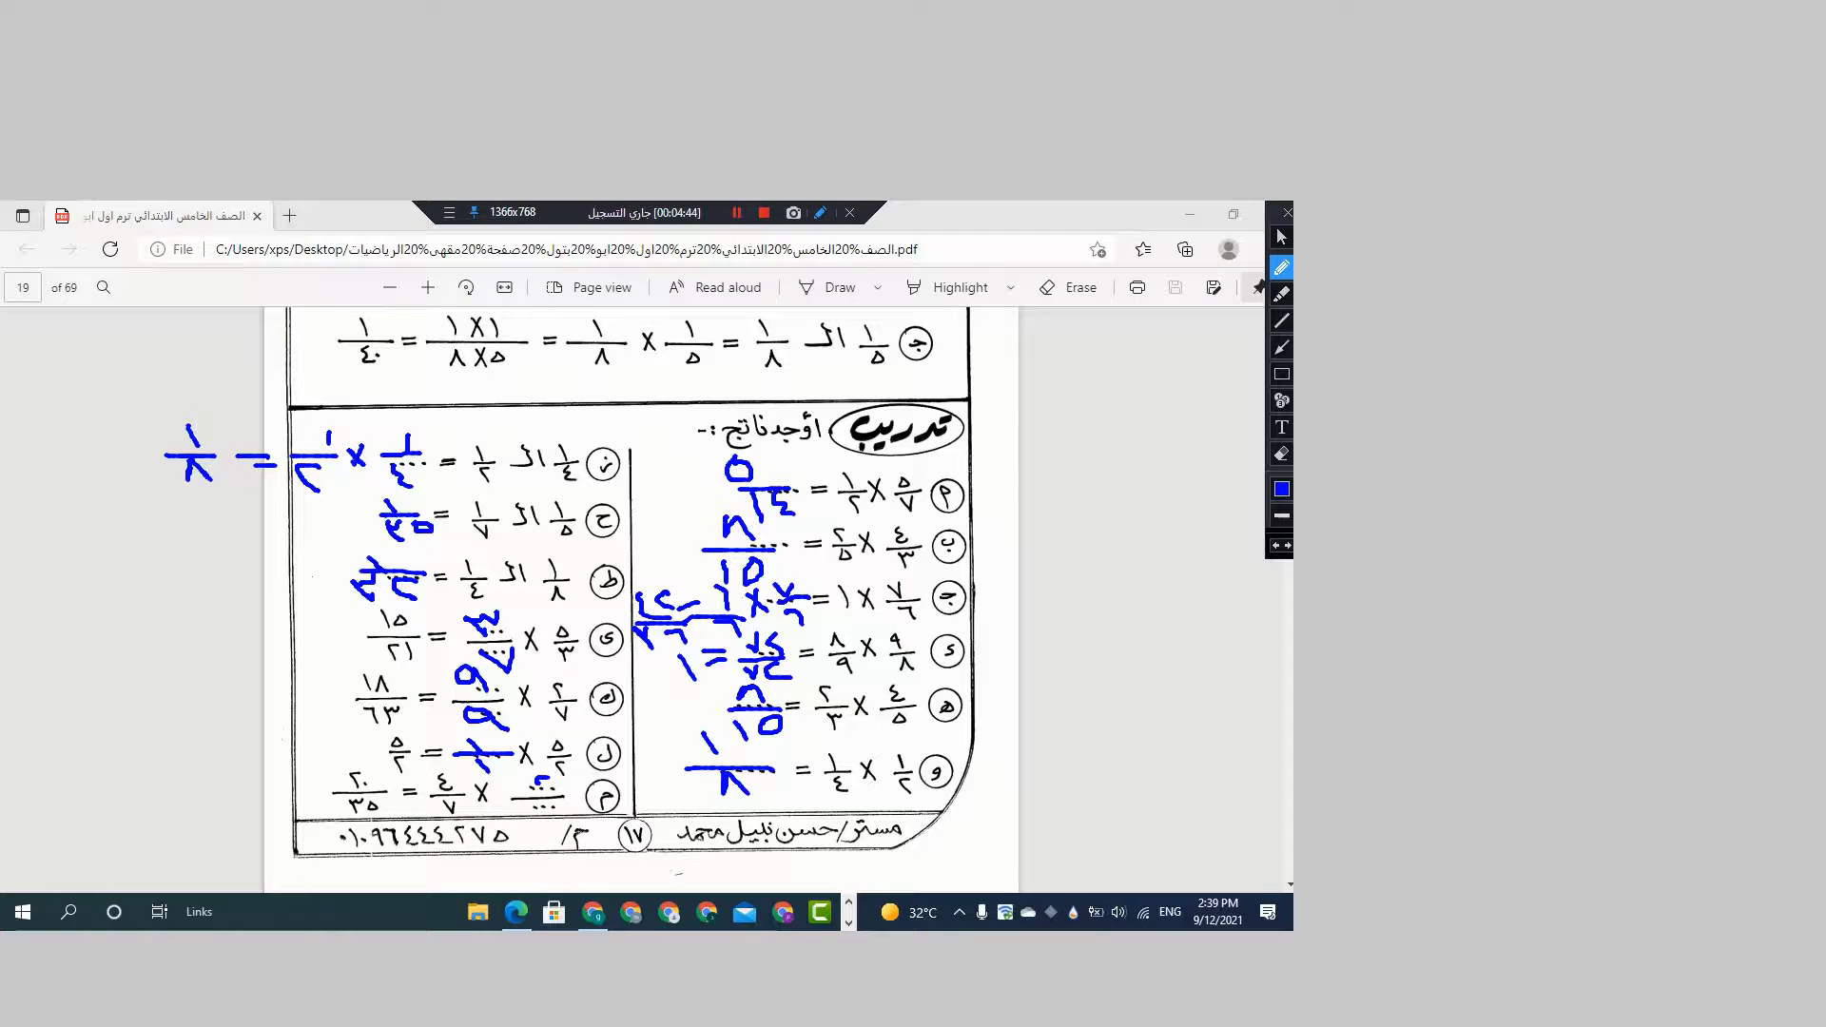